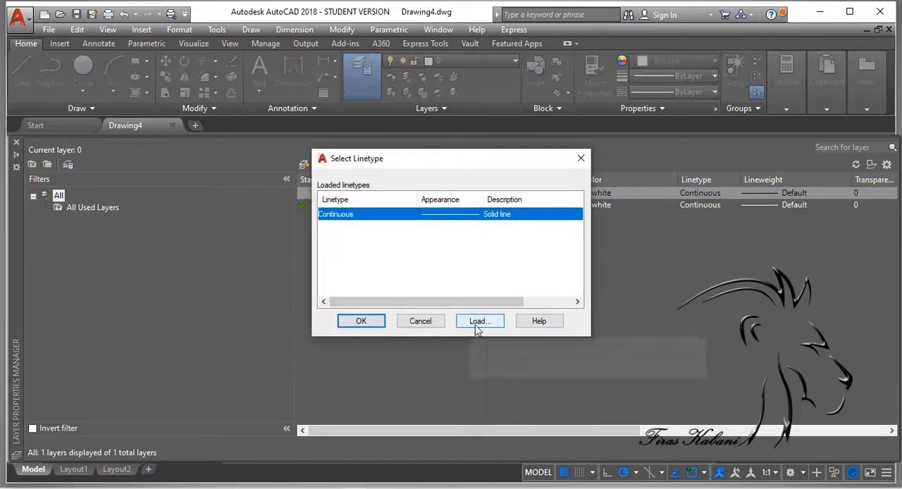
Step: Examine the linetypes available for loading from acadiso.lin, leaving the linetype selection without loading any
{"action": "left_click", "coordinate": [478, 322]}
{"action": "left_click", "coordinate": [458, 255]}
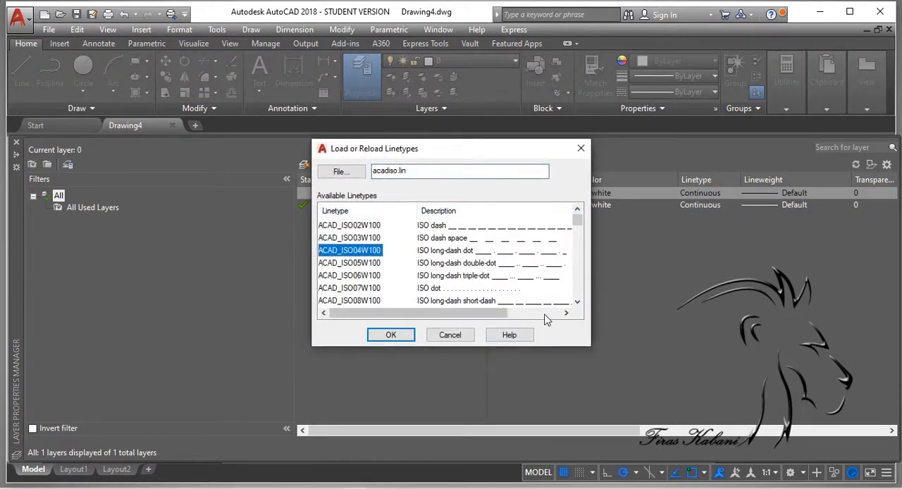
{"action": "scroll", "coordinate": [494, 293], "scroll_direction": "down", "scroll_amount": 3}
{"action": "scroll", "coordinate": [487, 299], "scroll_direction": "down", "scroll_amount": 3}
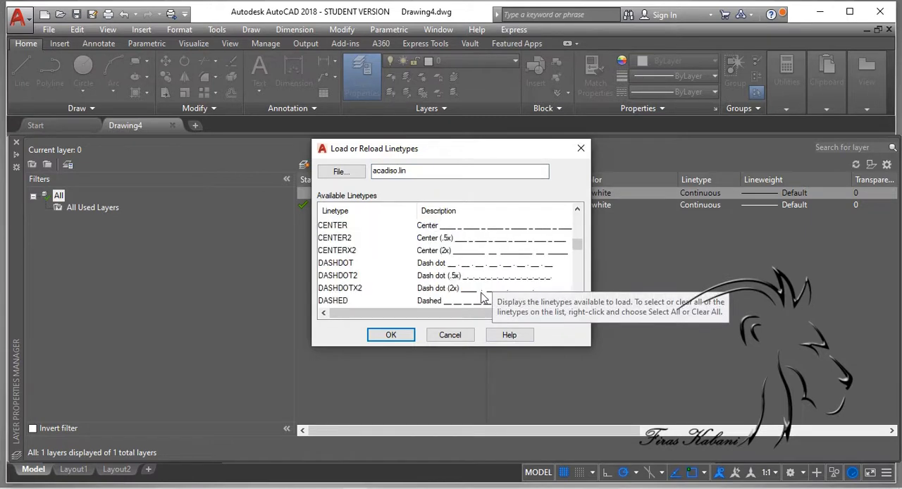
{"action": "scroll", "coordinate": [493, 265], "scroll_direction": "down", "scroll_amount": 3}
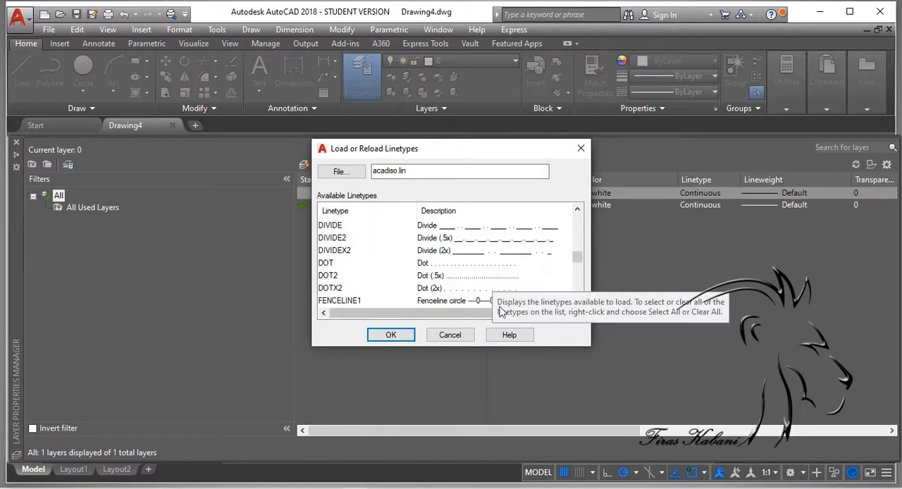
{"action": "scroll", "coordinate": [479, 284], "scroll_direction": "down", "scroll_amount": 3}
{"action": "scroll", "coordinate": [478, 282], "scroll_direction": "down", "scroll_amount": 6}
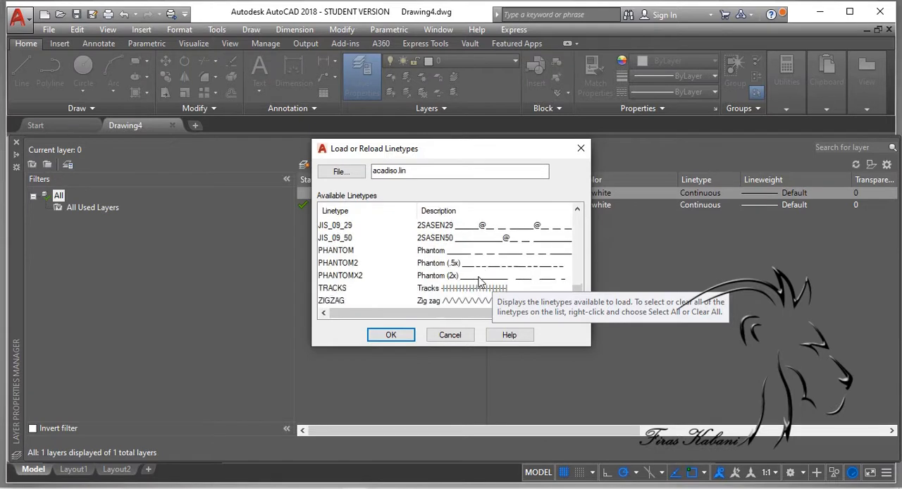
{"action": "scroll", "coordinate": [502, 268], "scroll_direction": "up", "scroll_amount": 2}
{"action": "scroll", "coordinate": [503, 262], "scroll_direction": "up", "scroll_amount": 15}
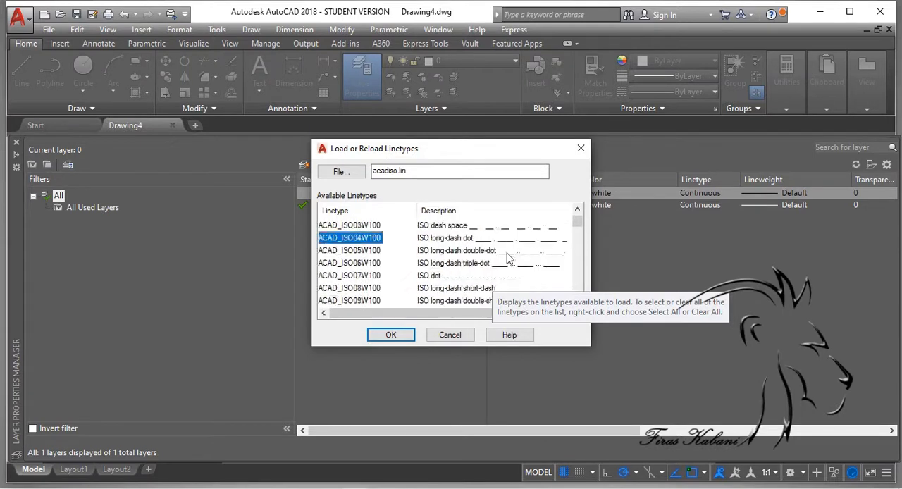
{"action": "left_click", "coordinate": [574, 152]}
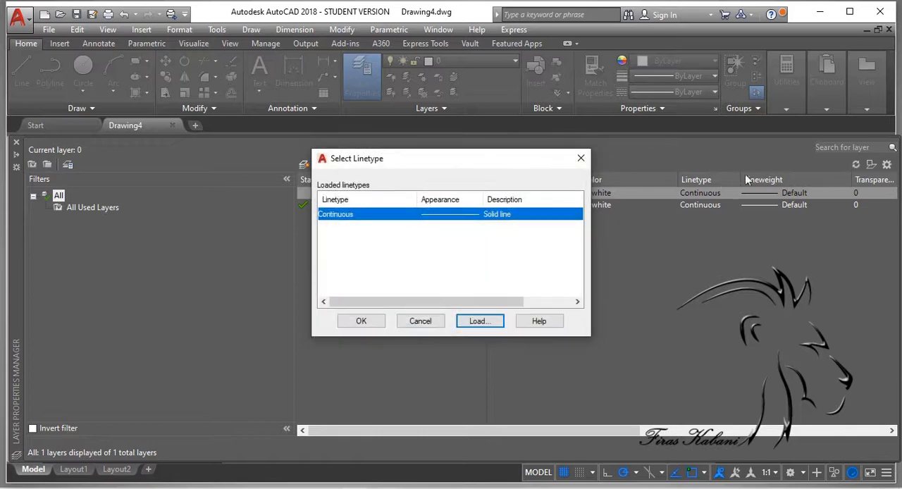
{"action": "left_click", "coordinate": [579, 158]}
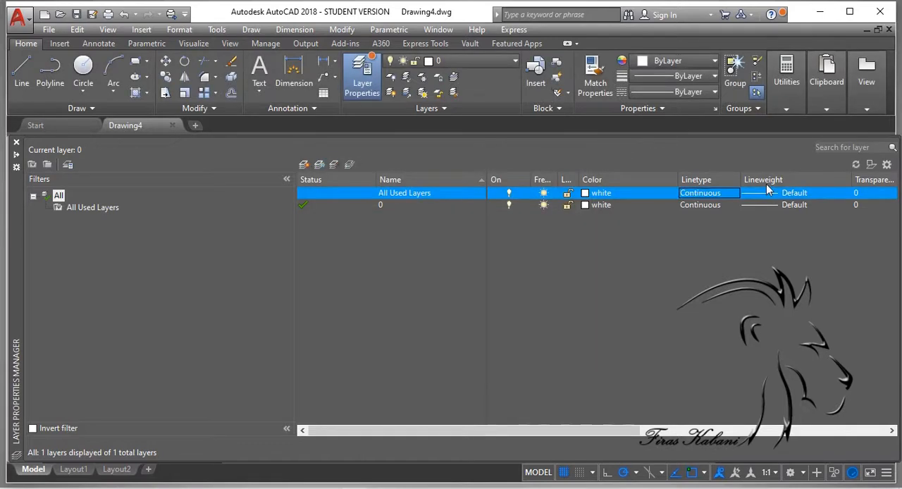
Step: View the lineweight options for layer 0 and leave them without choosing one
{"action": "left_click", "coordinate": [767, 192]}
{"action": "left_click", "coordinate": [765, 203]}
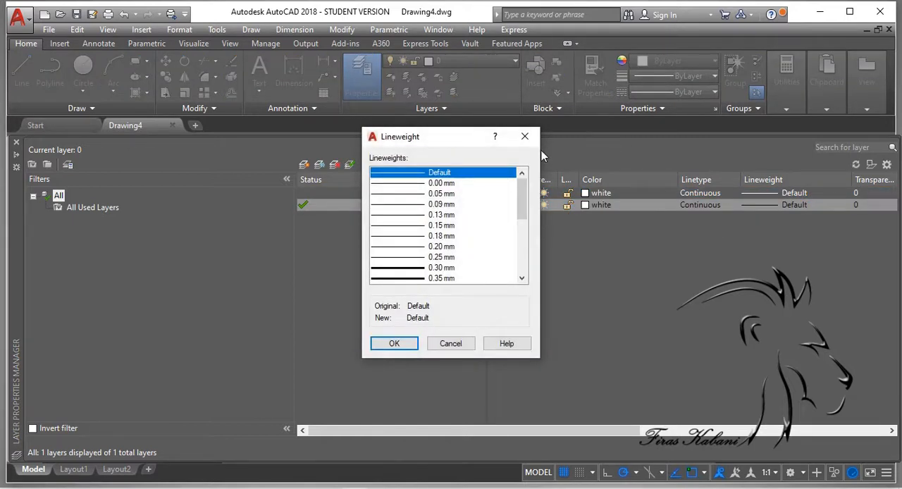
{"action": "left_click", "coordinate": [524, 136]}
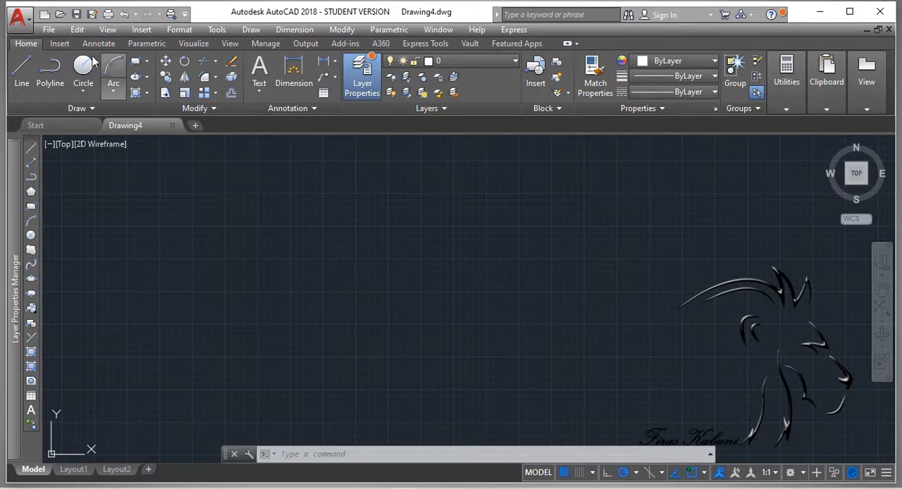
Step: Draw a circle freehand near the middle of the drawing area on layer 0
{"action": "left_click", "coordinate": [435, 314]}
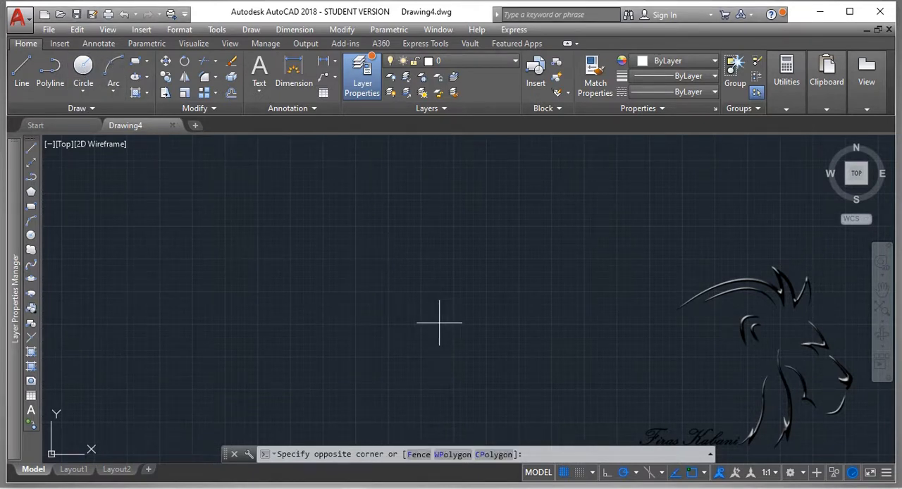
{"action": "left_click", "coordinate": [83, 67]}
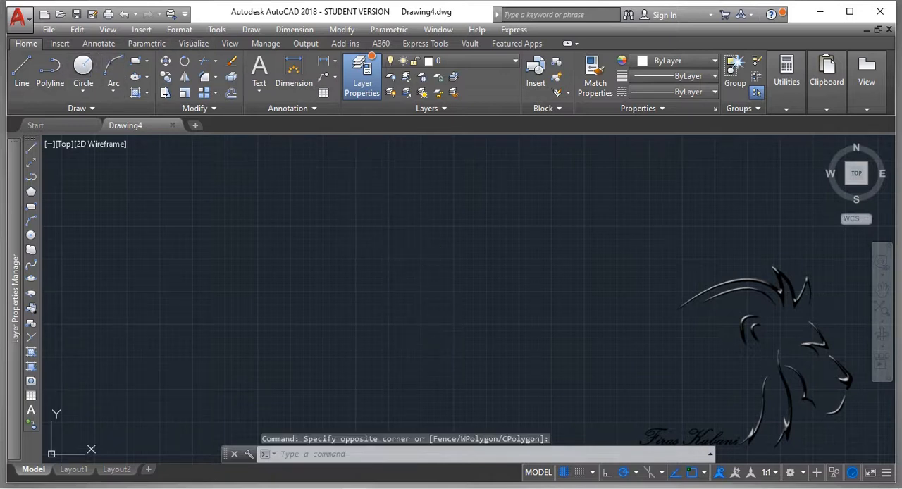
{"action": "left_click", "coordinate": [429, 308]}
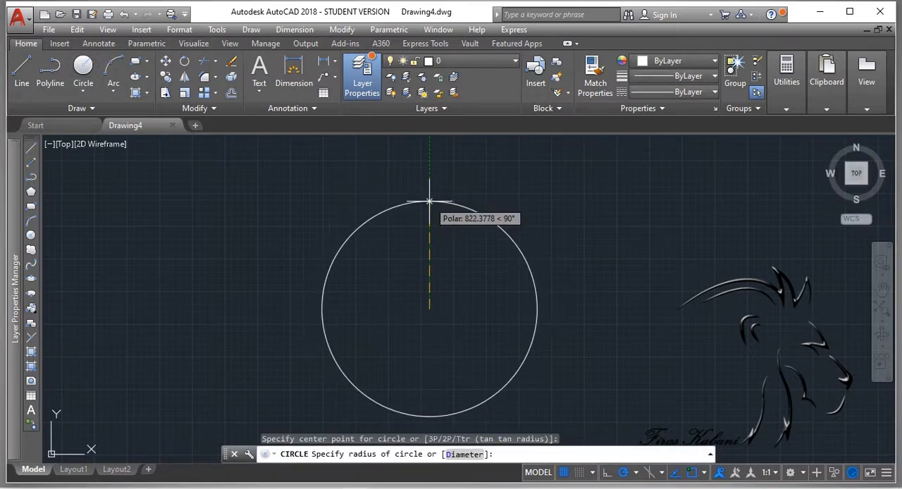
{"action": "left_click", "coordinate": [462, 239]}
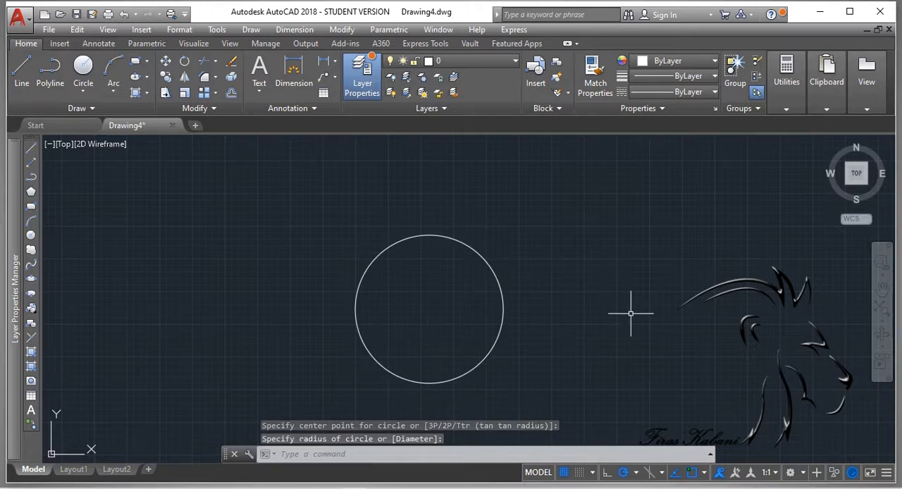
Step: Move the circle horizontally to the left by its center grip and clear the selection
{"action": "left_click", "coordinate": [428, 235]}
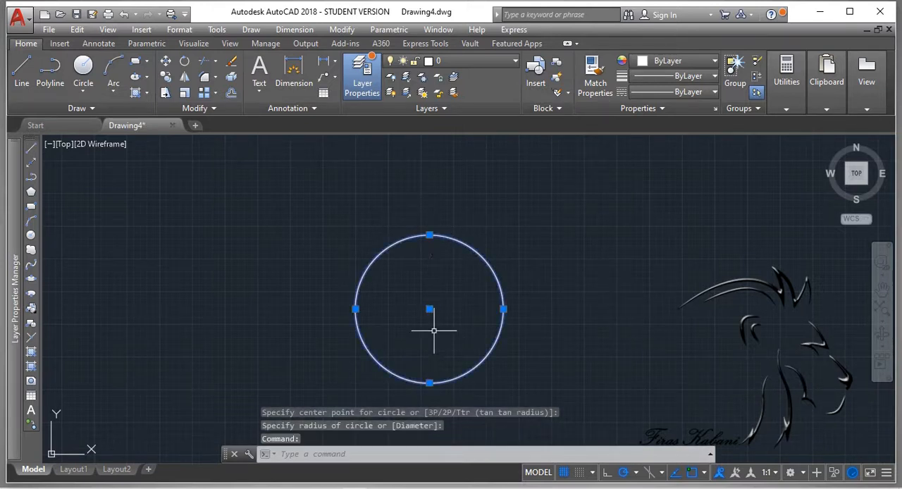
{"action": "left_click", "coordinate": [429, 308]}
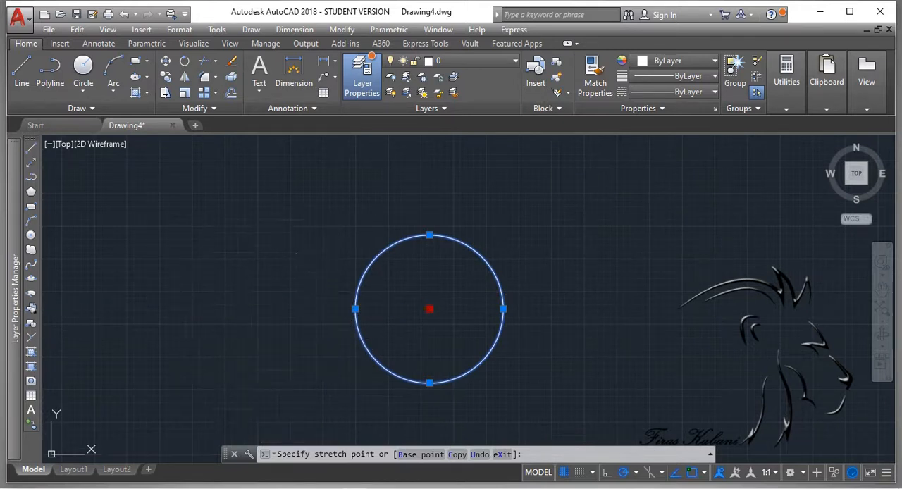
{"action": "left_click", "coordinate": [247, 309]}
{"action": "key", "text": "Escape"}
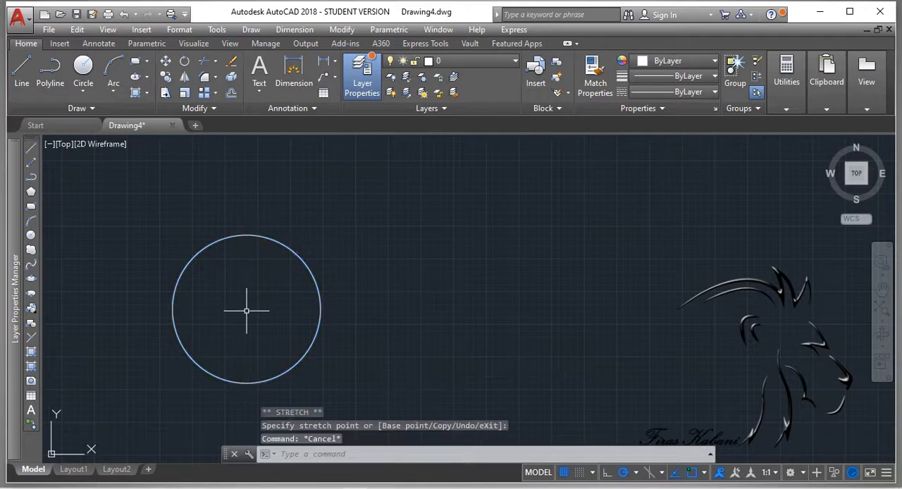
Step: Lock layer 0, which holds the circle
{"action": "left_click", "coordinate": [226, 239]}
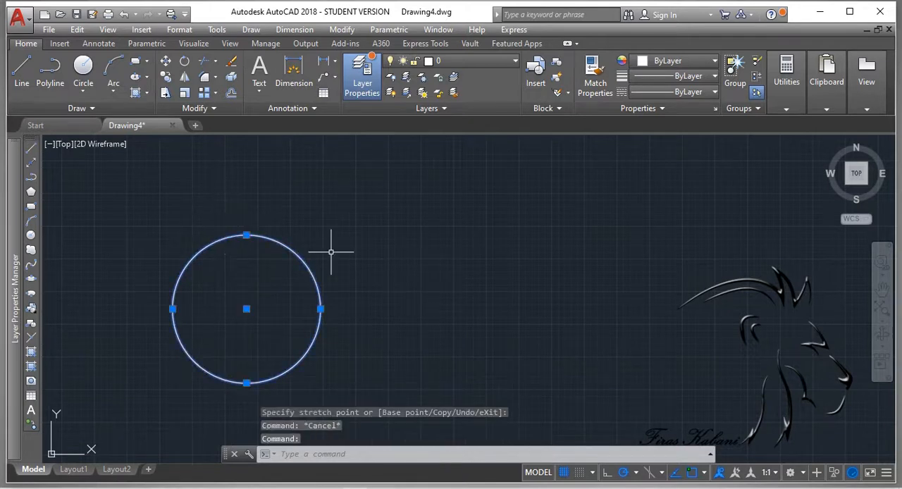
{"action": "left_click", "coordinate": [463, 63]}
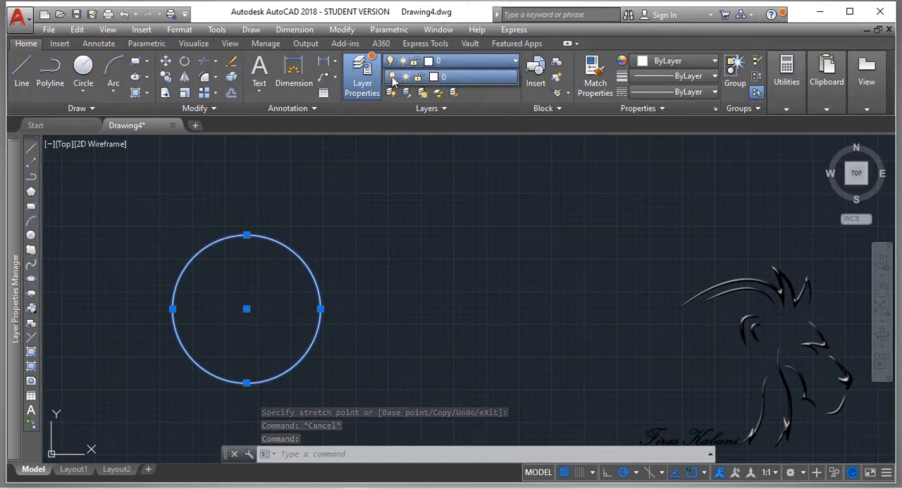
{"action": "left_click", "coordinate": [418, 77]}
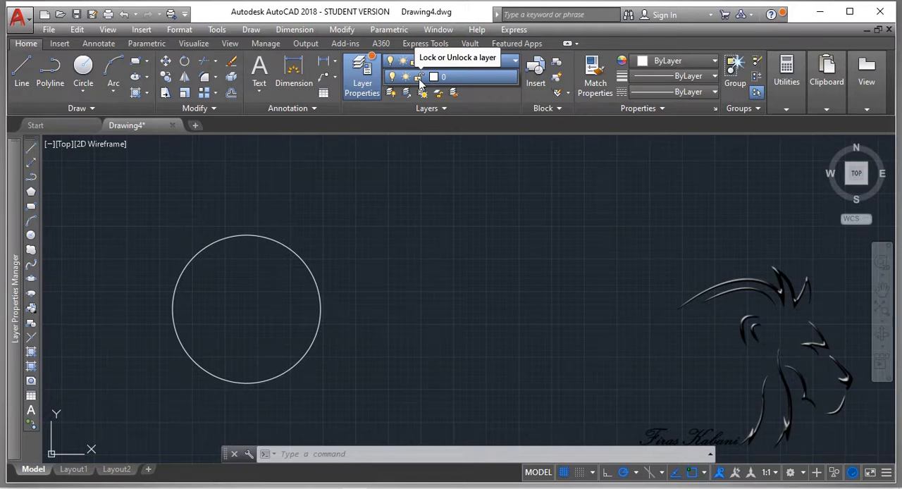
{"action": "left_click", "coordinate": [420, 81]}
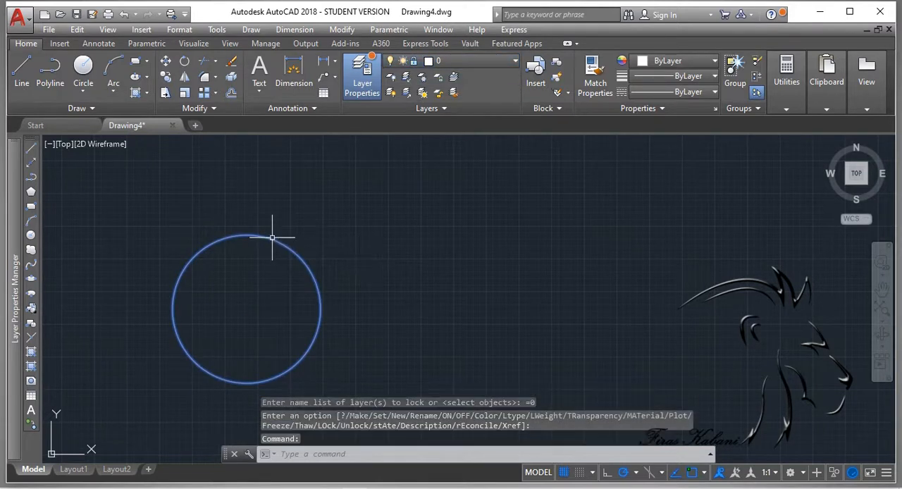
Step: Try to select and move the circle on the locked layer 0
{"action": "left_click", "coordinate": [245, 323]}
{"action": "left_click", "coordinate": [378, 335]}
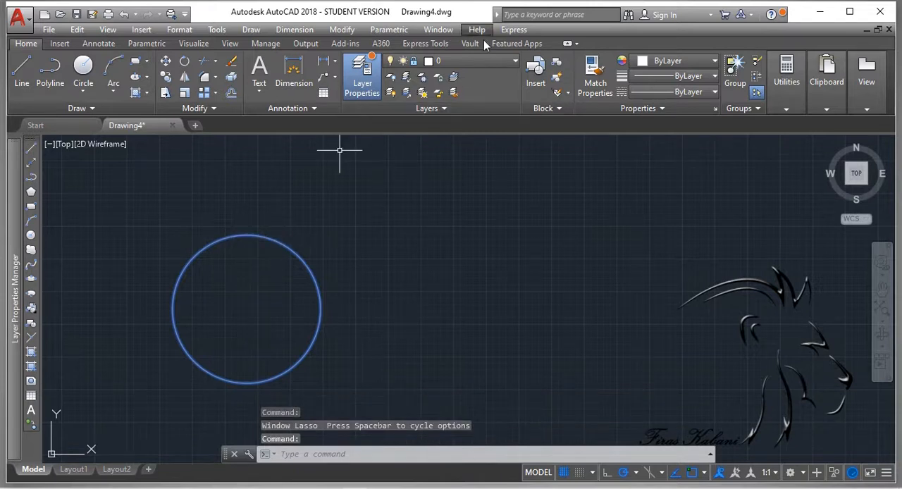
{"action": "left_click", "coordinate": [439, 64]}
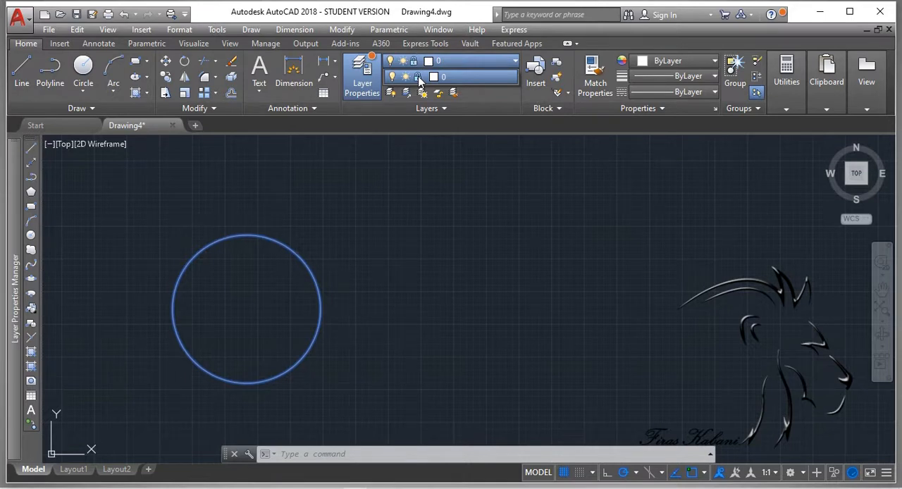
{"action": "left_click", "coordinate": [368, 364]}
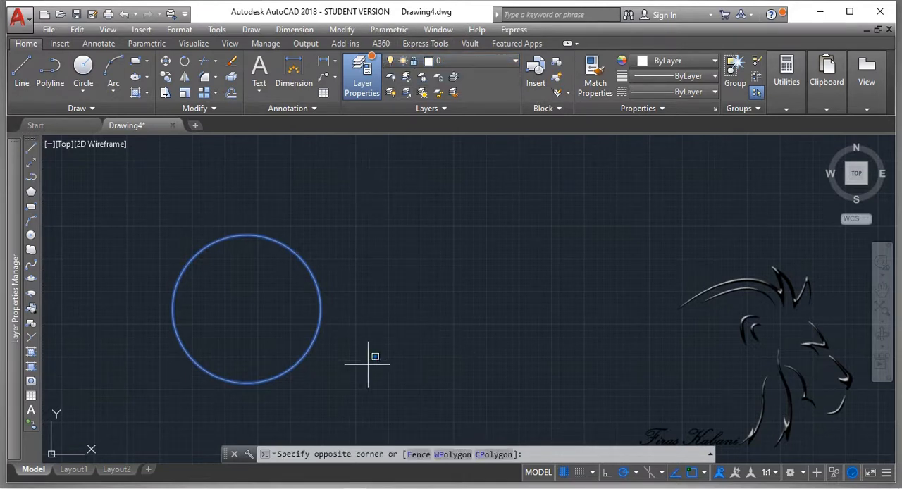
{"action": "key", "text": "Escape"}
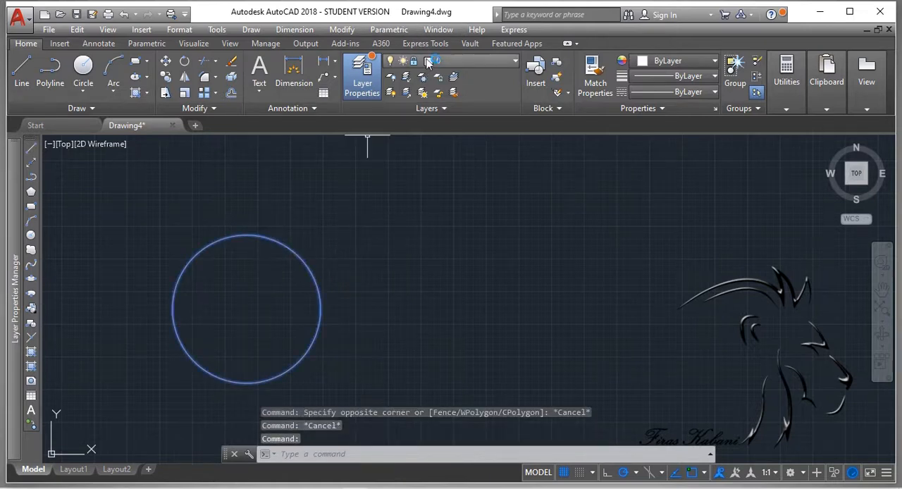
Step: Turn off the current layer 0 to hide the circle
{"action": "left_click", "coordinate": [451, 61]}
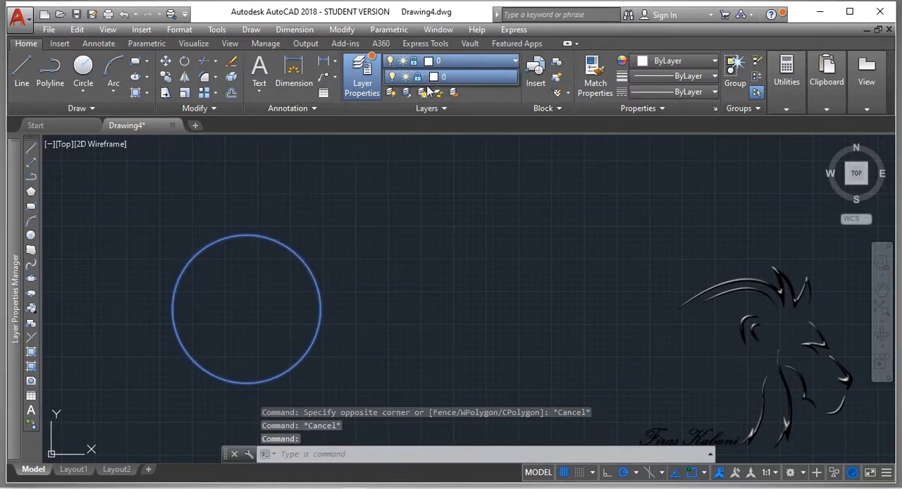
{"action": "left_click", "coordinate": [393, 78]}
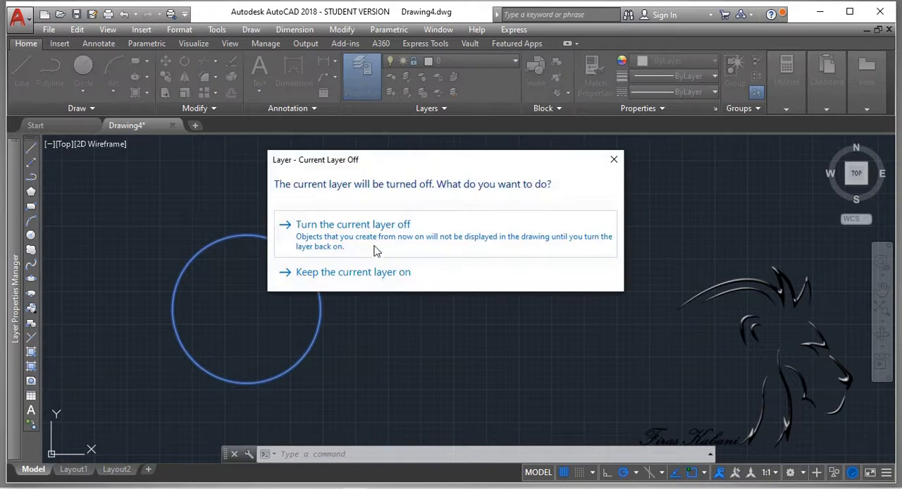
{"action": "left_click", "coordinate": [374, 224]}
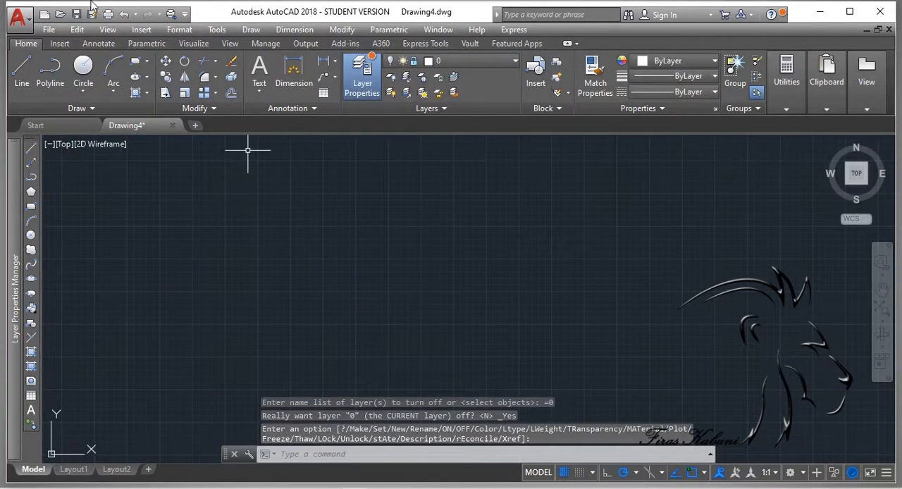
Step: Undo the lock and visibility changes to layer 0 and erase the circle
{"action": "left_click", "coordinate": [124, 15]}
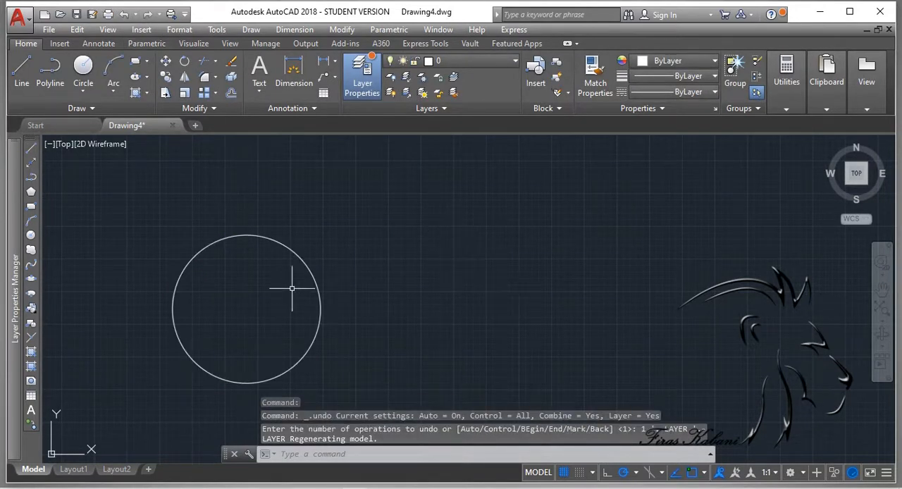
{"action": "left_click", "coordinate": [274, 238]}
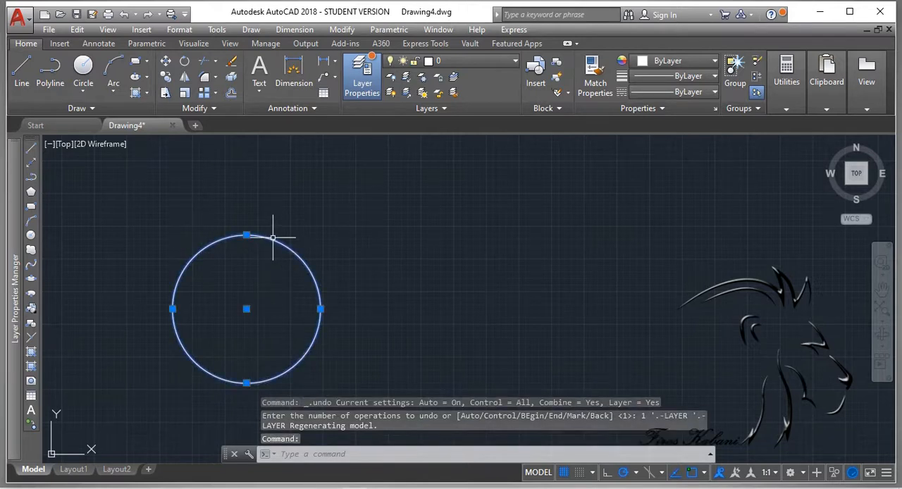
{"action": "key", "text": "Delete"}
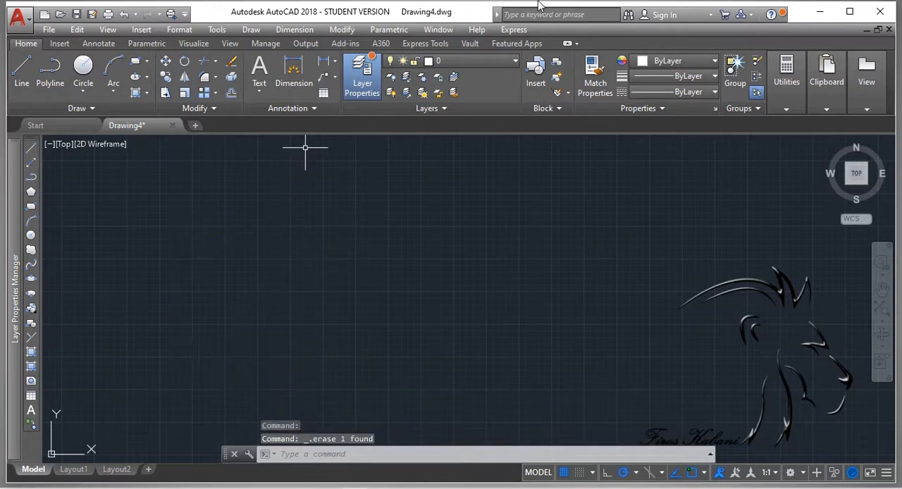
Step: Create a new layer named Dimension in the layer properties list
{"action": "left_click", "coordinate": [459, 64]}
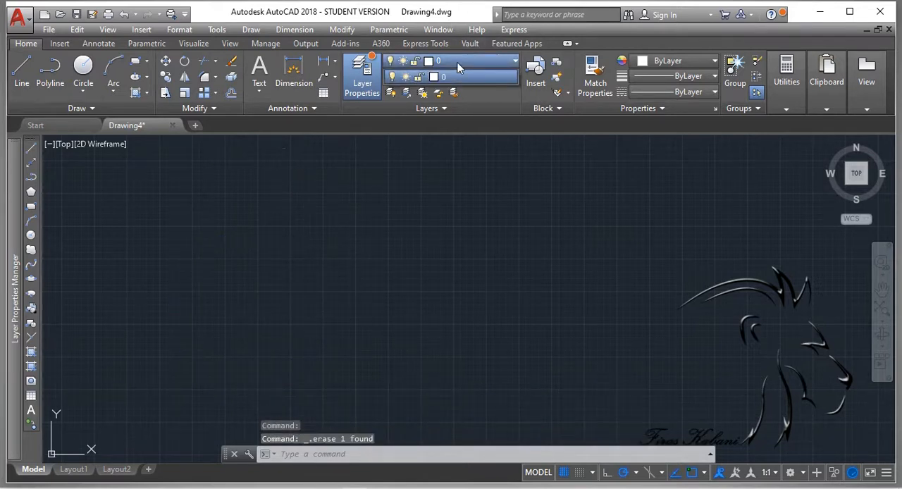
{"action": "left_click", "coordinate": [364, 87]}
{"action": "left_click", "coordinate": [364, 87]}
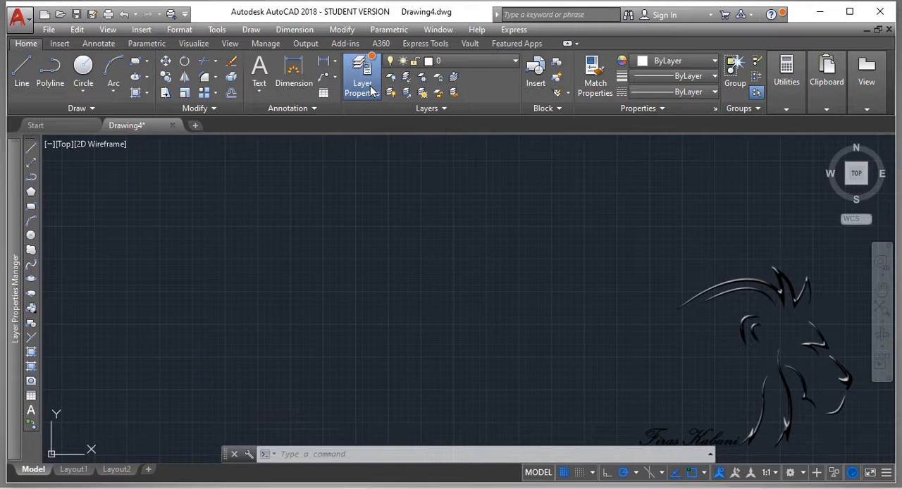
{"action": "left_click", "coordinate": [373, 90]}
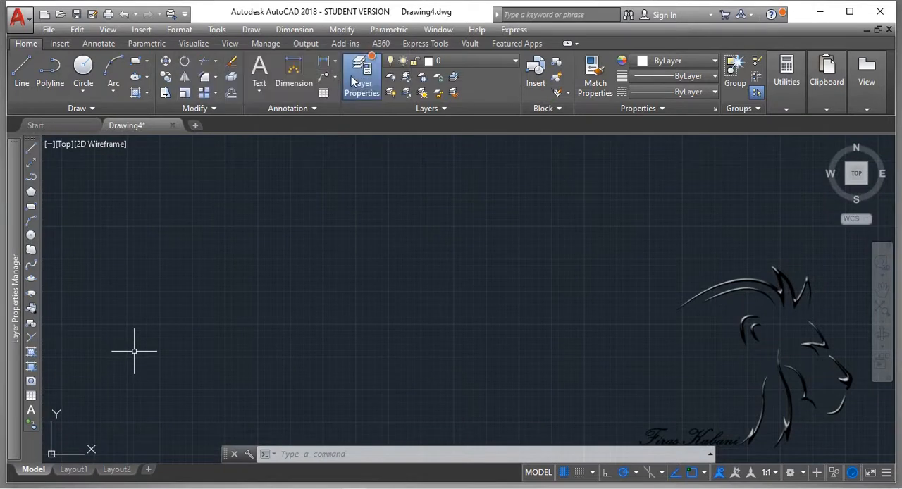
{"action": "left_click", "coordinate": [351, 76]}
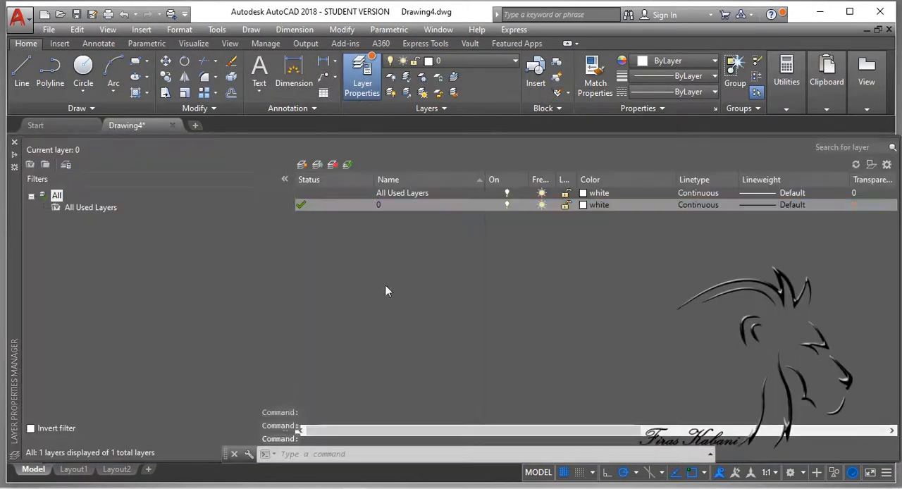
{"action": "left_click", "coordinate": [302, 164]}
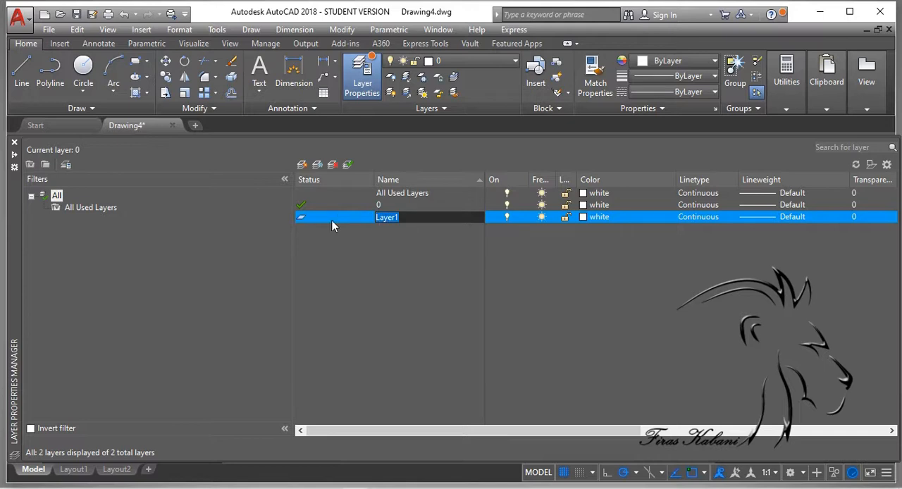
{"action": "type", "text": "Dimension"}
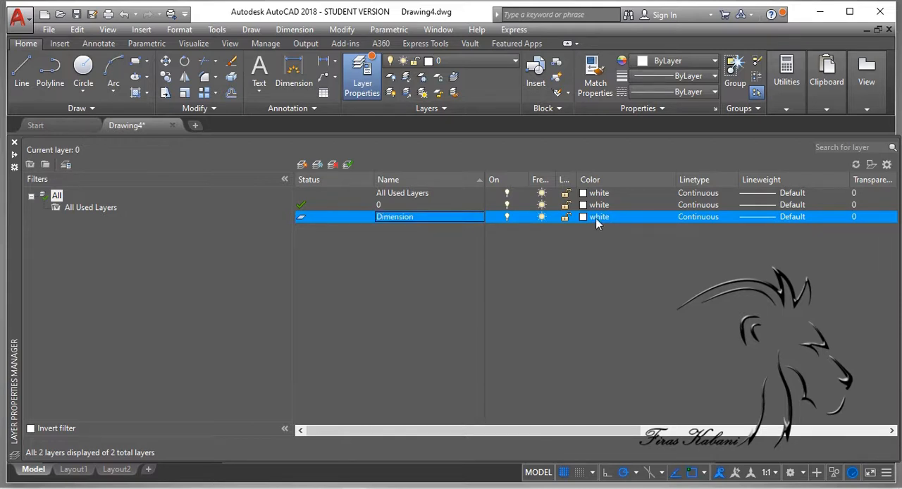
Step: Set the Dimension layer's color to cyan and its lineweight to 0.20 mm
{"action": "left_click", "coordinate": [596, 217]}
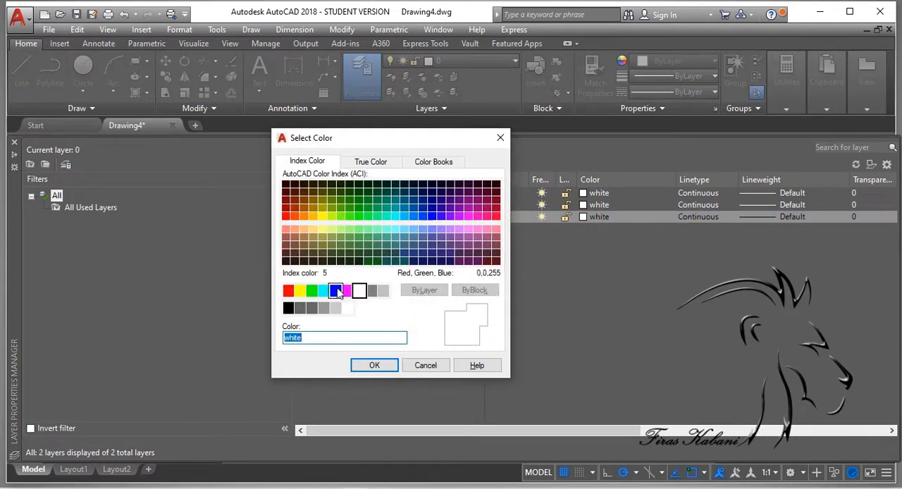
{"action": "left_click", "coordinate": [323, 291]}
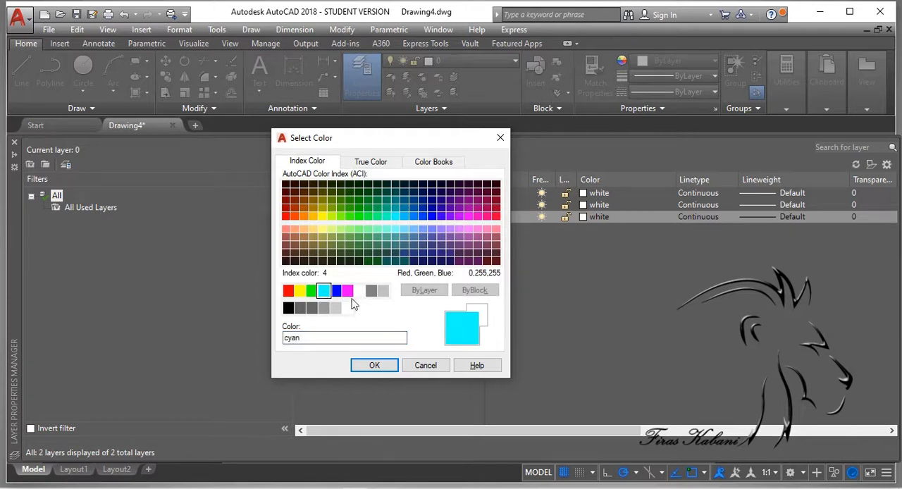
{"action": "left_click", "coordinate": [375, 366]}
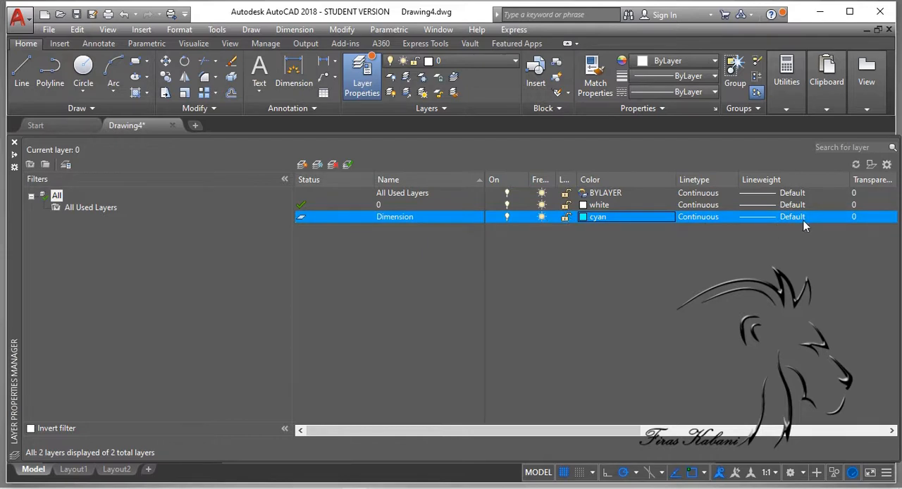
{"action": "left_click", "coordinate": [754, 218]}
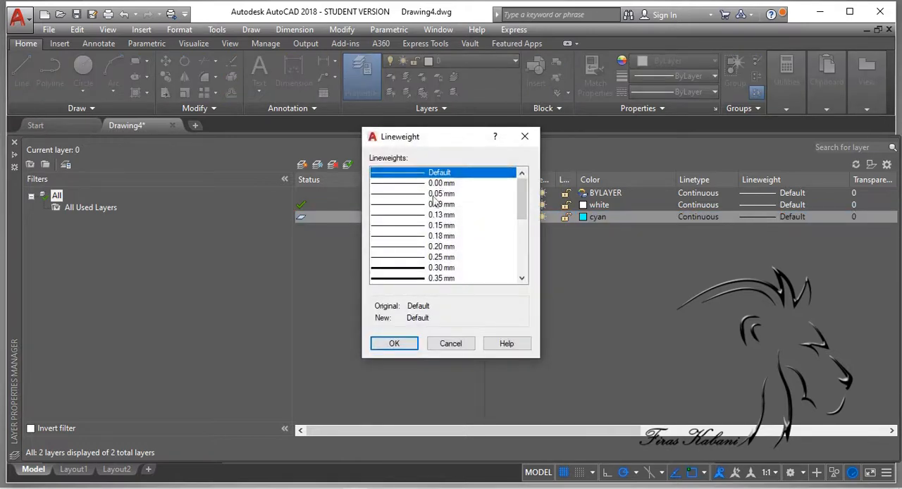
{"action": "left_click", "coordinate": [437, 248]}
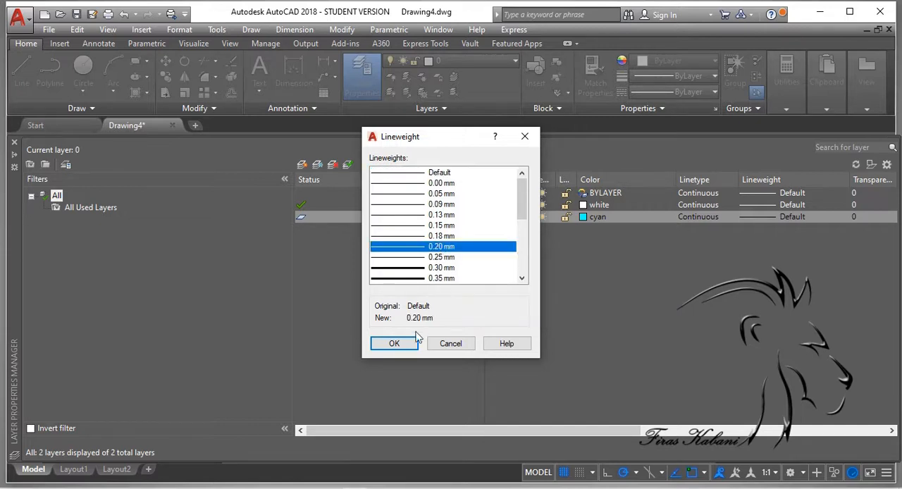
{"action": "left_click", "coordinate": [397, 343]}
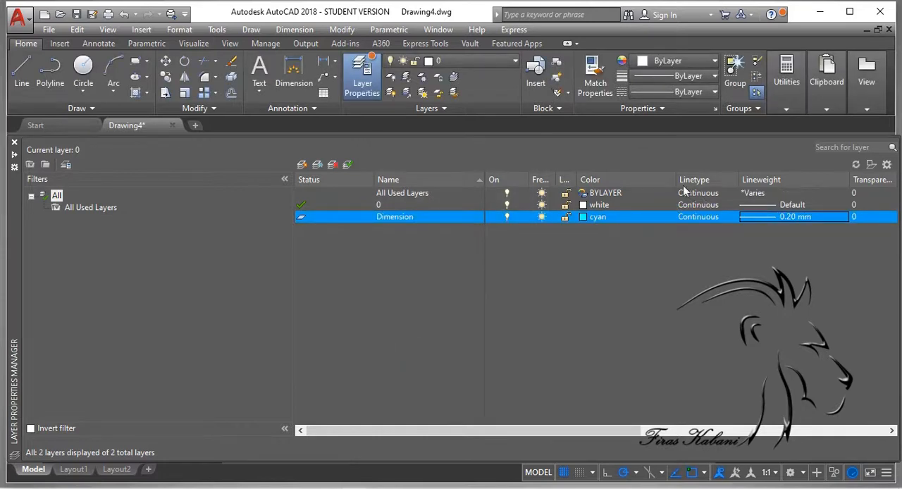
Step: Examine the linetypes available to load from acadiso.lin for the Dimension layer, without loading any
{"action": "left_click", "coordinate": [697, 220]}
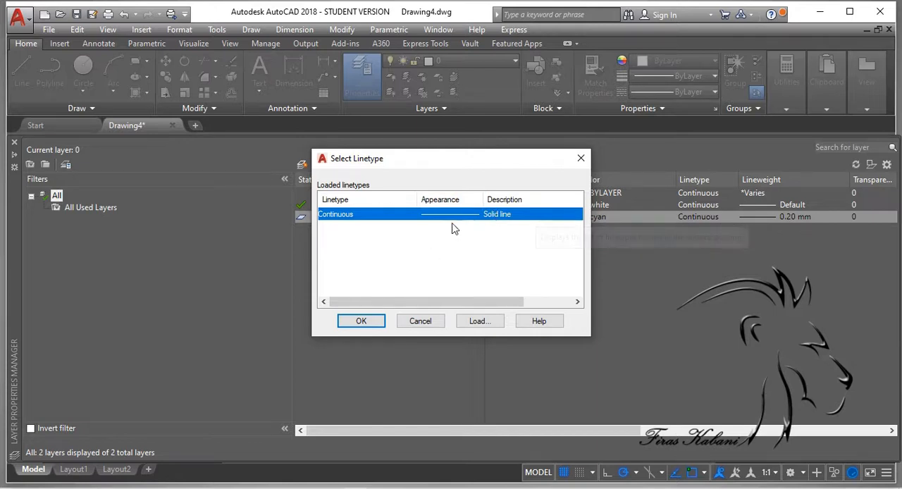
{"action": "left_click", "coordinate": [475, 321]}
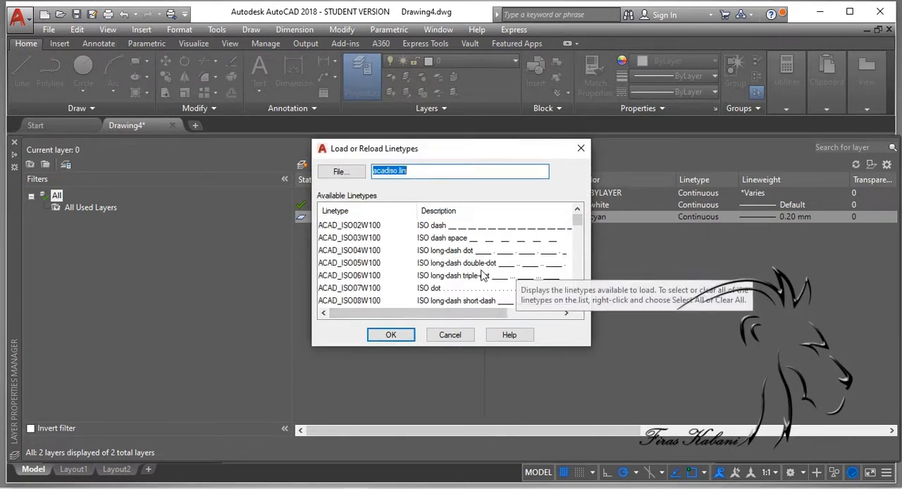
{"action": "scroll", "coordinate": [494, 271], "scroll_direction": "down", "scroll_amount": 5}
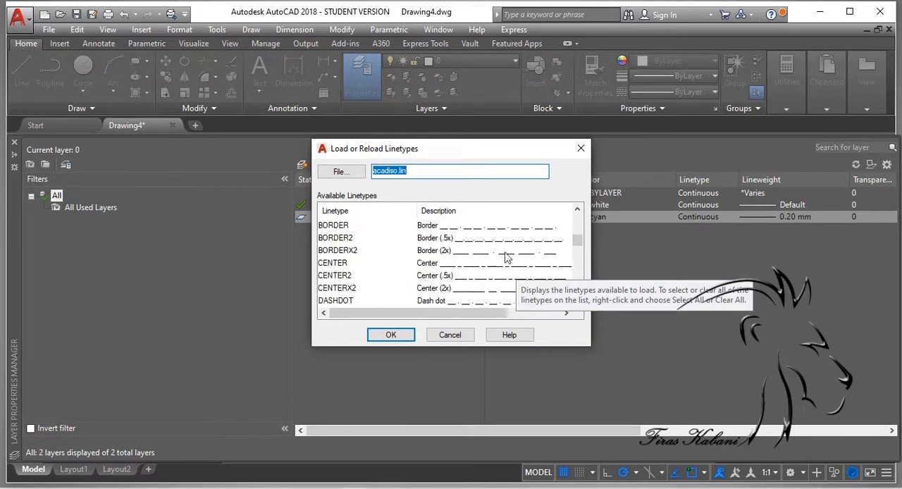
{"action": "scroll", "coordinate": [543, 262], "scroll_direction": "down", "scroll_amount": 2}
{"action": "scroll", "coordinate": [540, 271], "scroll_direction": "down", "scroll_amount": 10}
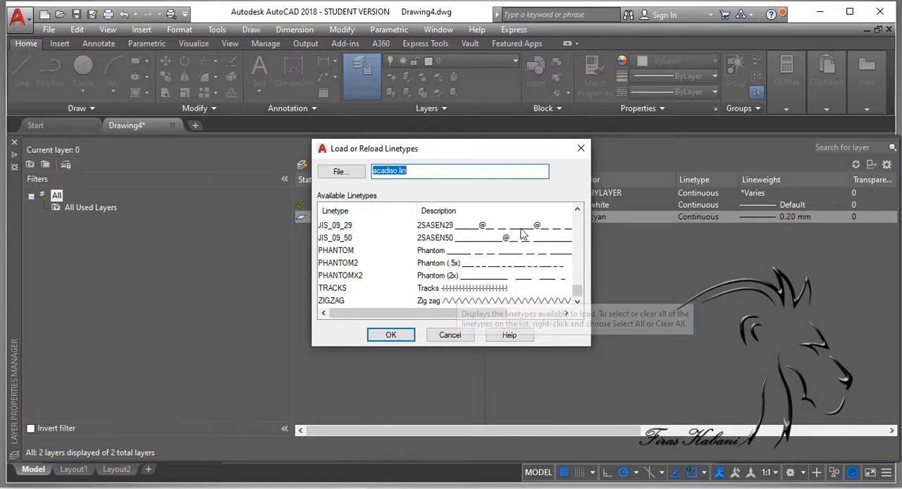
{"action": "left_click", "coordinate": [582, 156]}
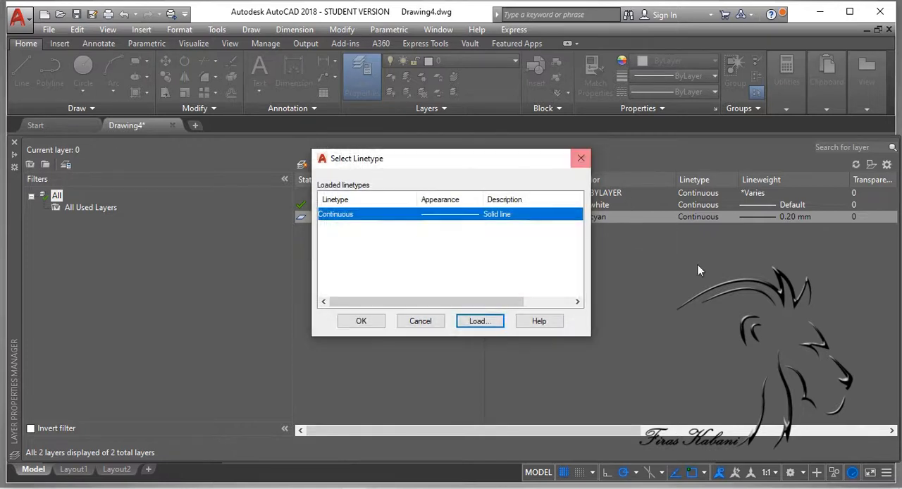
{"action": "left_click", "coordinate": [582, 161]}
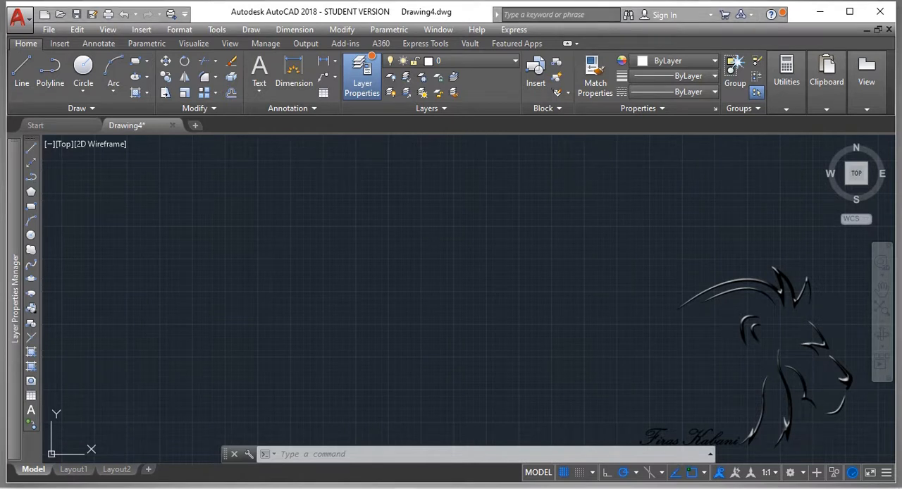
Step: Create another new layer named Center Line, based on the Dimension layer
{"action": "left_click", "coordinate": [366, 84]}
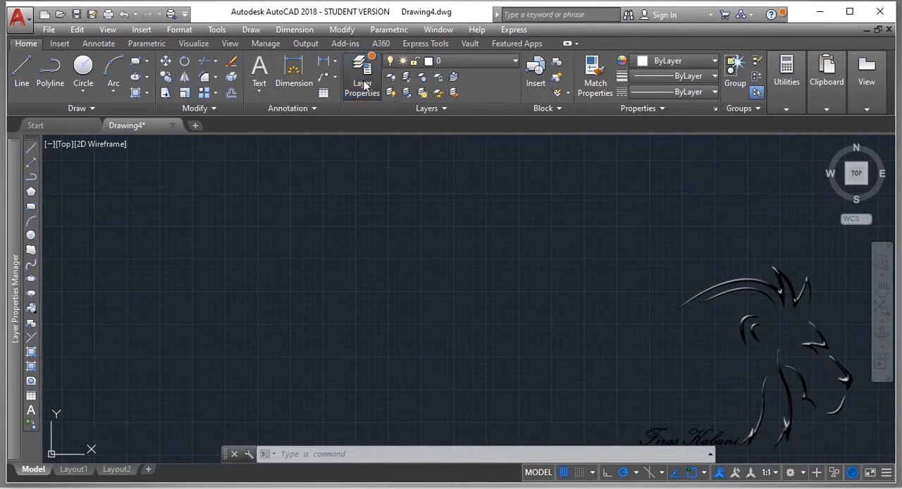
{"action": "left_click", "coordinate": [365, 85]}
{"action": "left_click", "coordinate": [390, 218]}
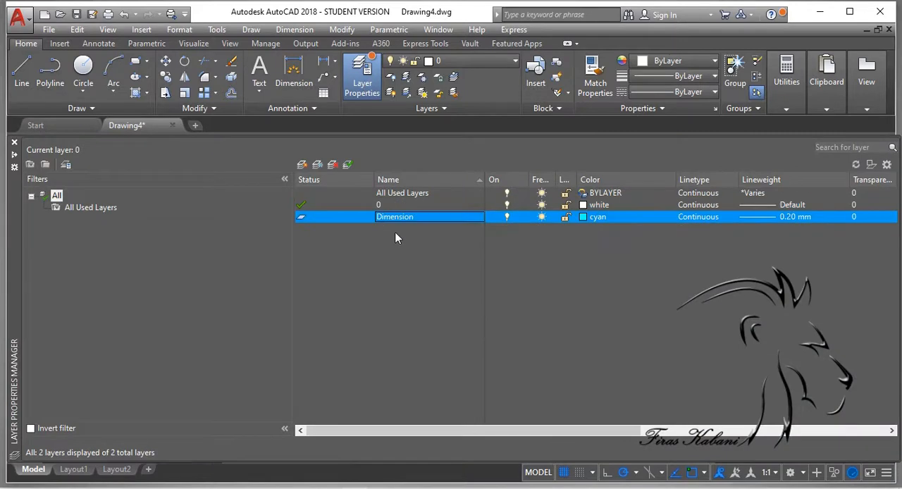
{"action": "left_click", "coordinate": [302, 168]}
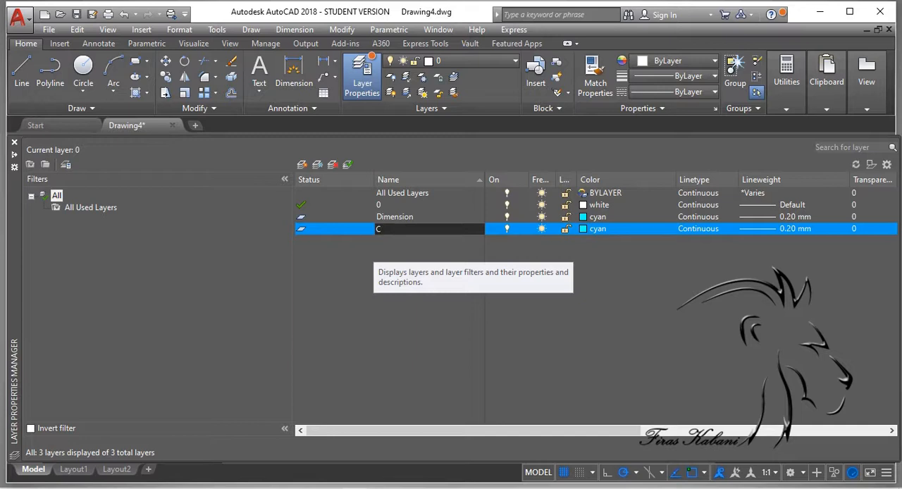
{"action": "type", "text": "w"}
{"action": "type", "text": "er "}
{"action": "type", "text": "LIN"}
{"action": "key", "text": "BackSpace"}
{"action": "key", "text": "BackSpace"}
{"action": "type", "text": "ine"}
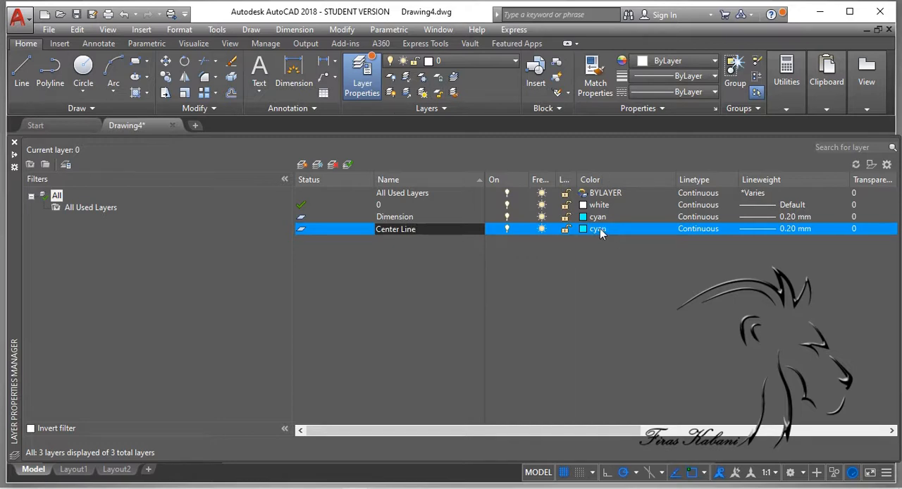
{"action": "key", "text": "Return"}
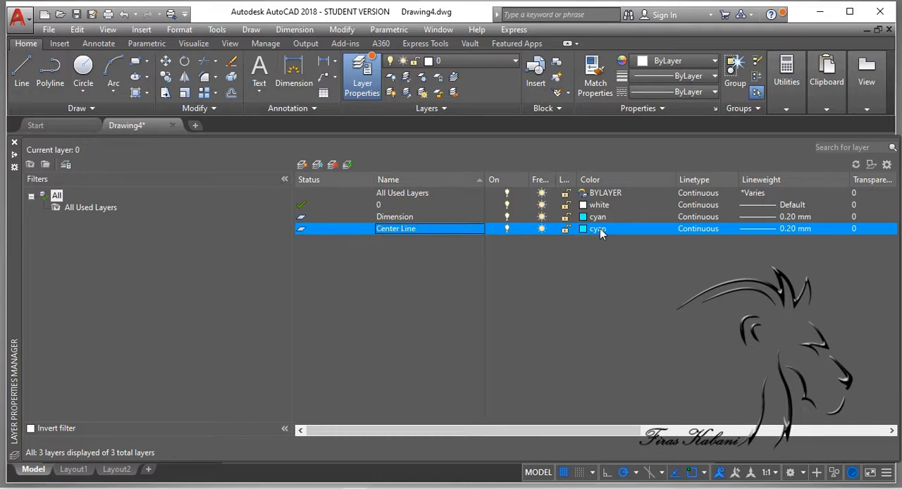
Step: Set the Center Line layer's color to red and its lineweight to 0.35 mm
{"action": "left_click", "coordinate": [600, 229]}
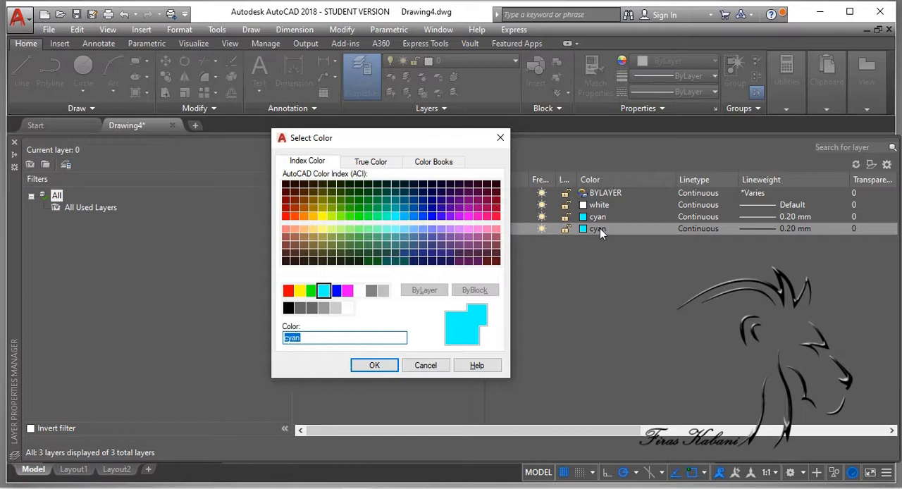
{"action": "left_click", "coordinate": [300, 291]}
{"action": "left_click", "coordinate": [288, 290]}
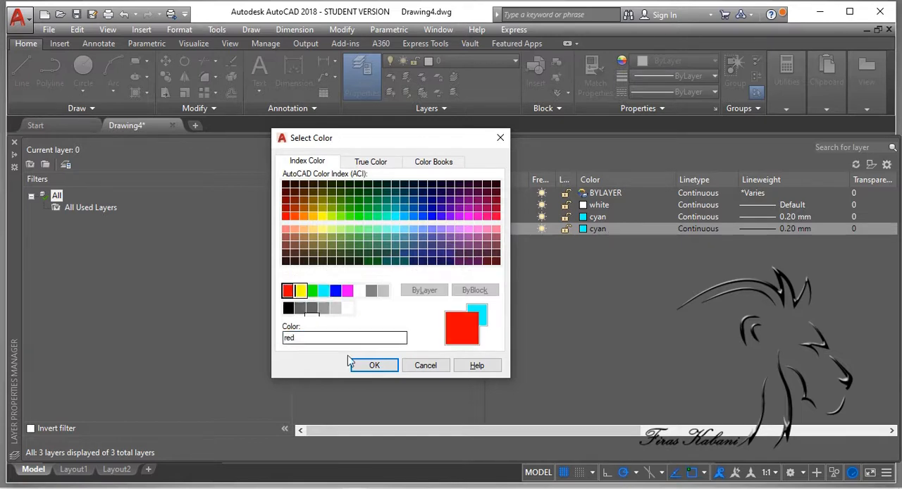
{"action": "left_click", "coordinate": [375, 365]}
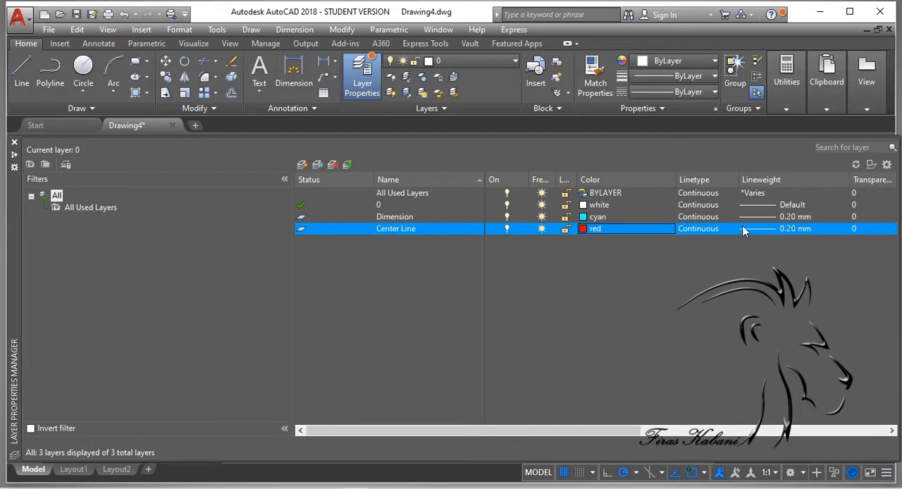
{"action": "left_click", "coordinate": [795, 231]}
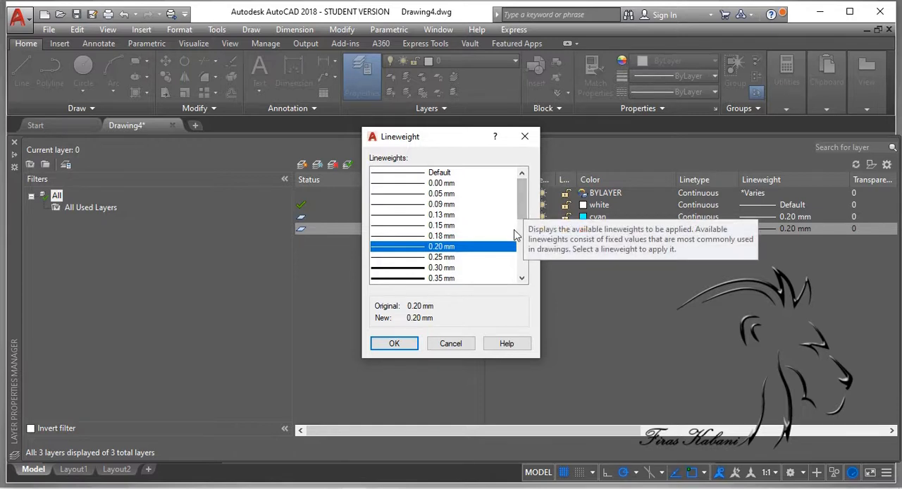
{"action": "left_click", "coordinate": [447, 281]}
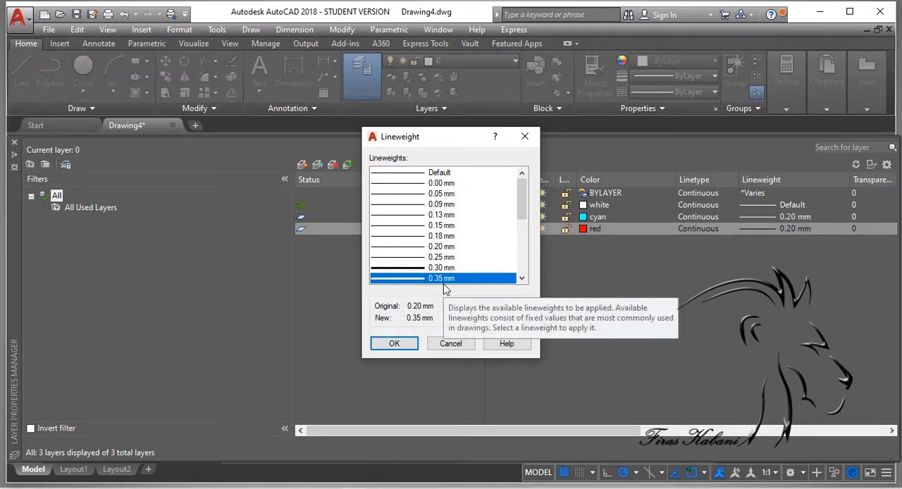
{"action": "left_click", "coordinate": [394, 343]}
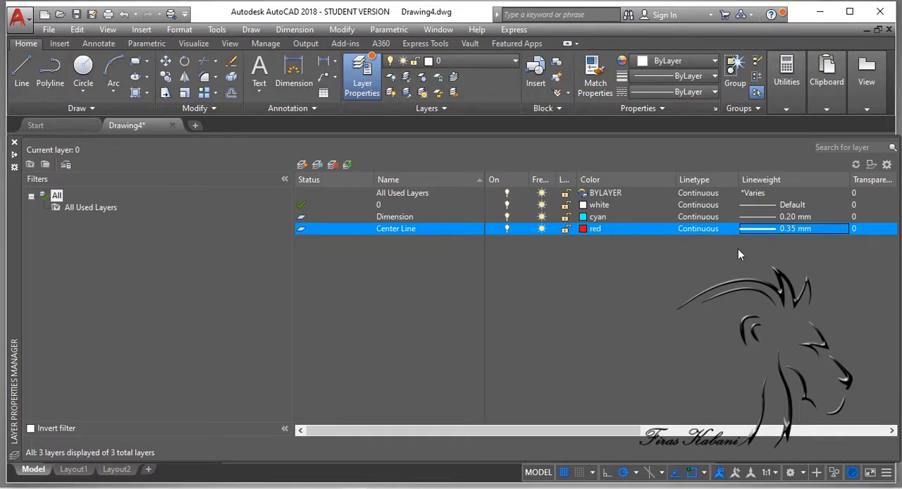
Step: Load the ISO long-dash dot linetype ACAD_ISO04W100 and assign it to the Center Line layer
{"action": "left_click", "coordinate": [704, 231]}
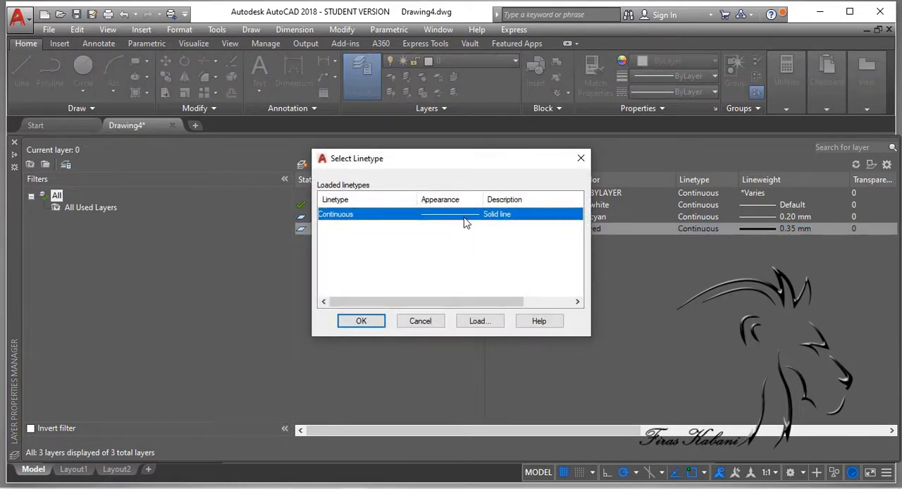
{"action": "left_click", "coordinate": [475, 322]}
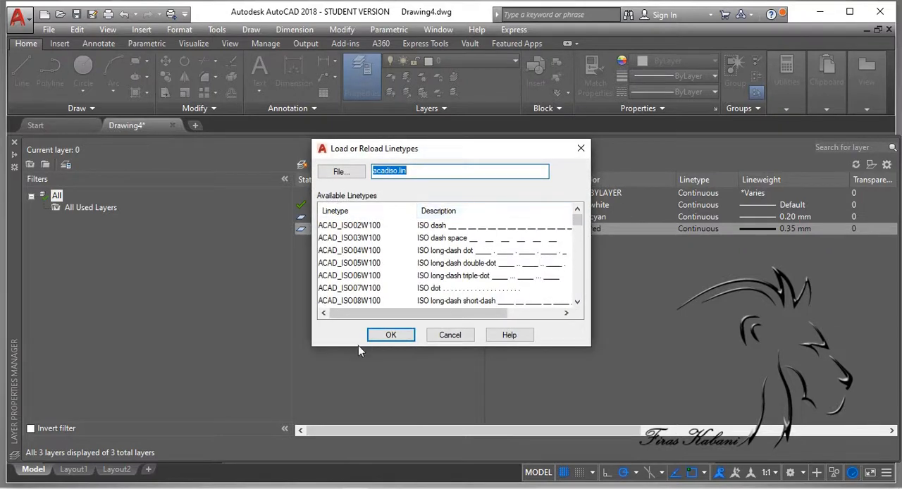
{"action": "left_click", "coordinate": [497, 253]}
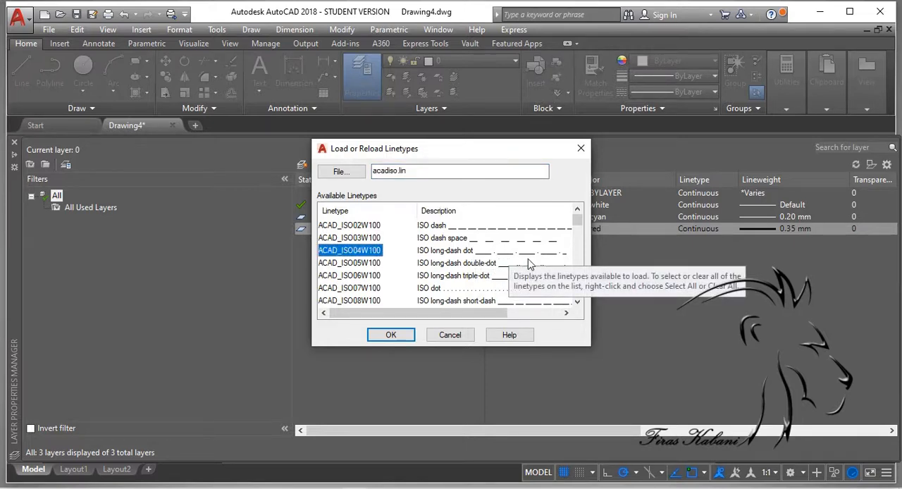
{"action": "left_click", "coordinate": [389, 336]}
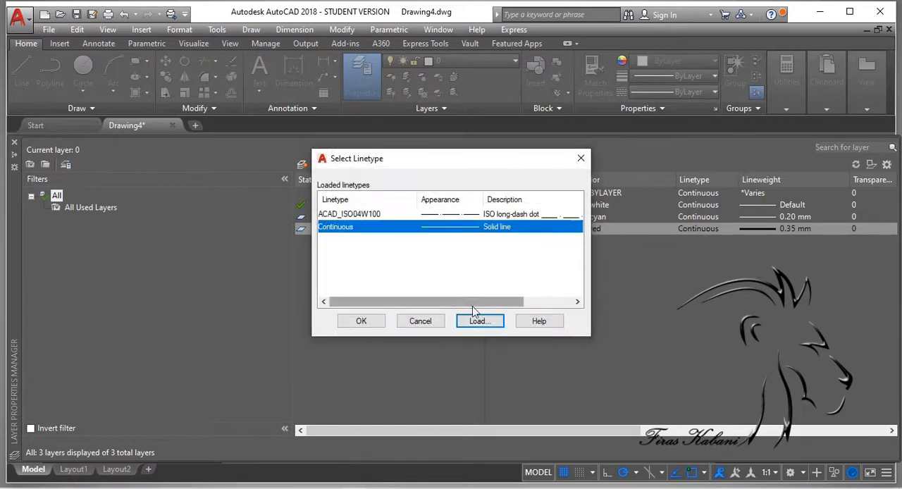
{"action": "left_click", "coordinate": [413, 214]}
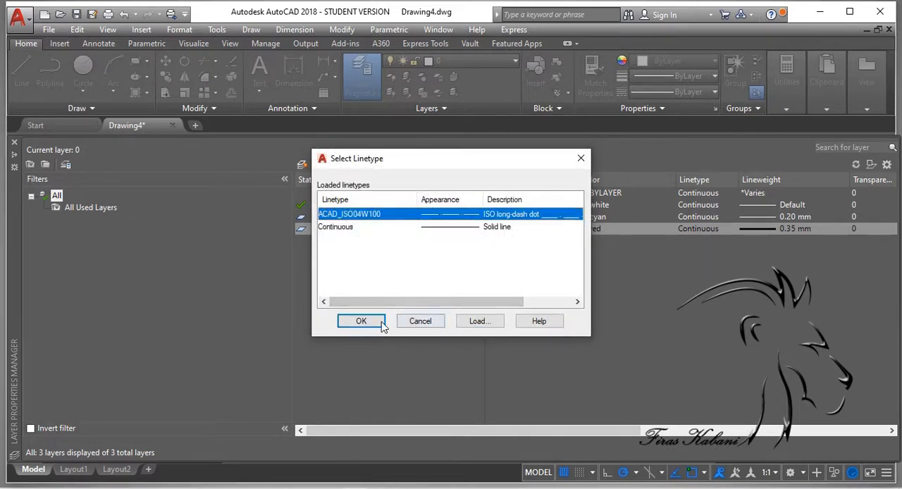
{"action": "left_click", "coordinate": [356, 321]}
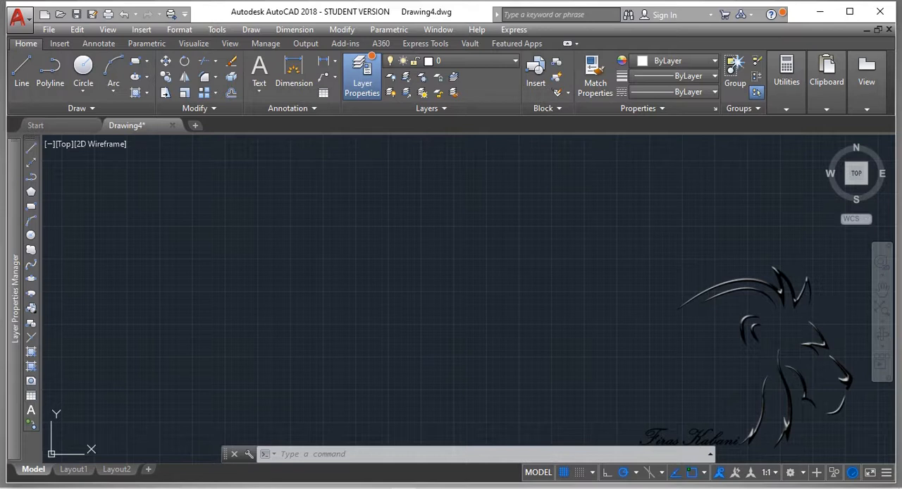
Step: Create a new layer named Cutting Line, based on layer 0
{"action": "left_click", "coordinate": [358, 79]}
{"action": "left_click", "coordinate": [358, 78]}
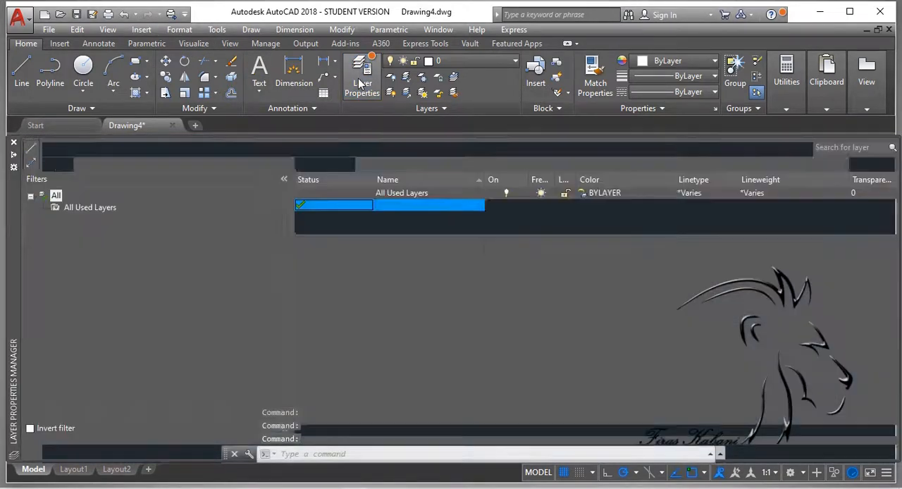
{"action": "left_click", "coordinate": [301, 165]}
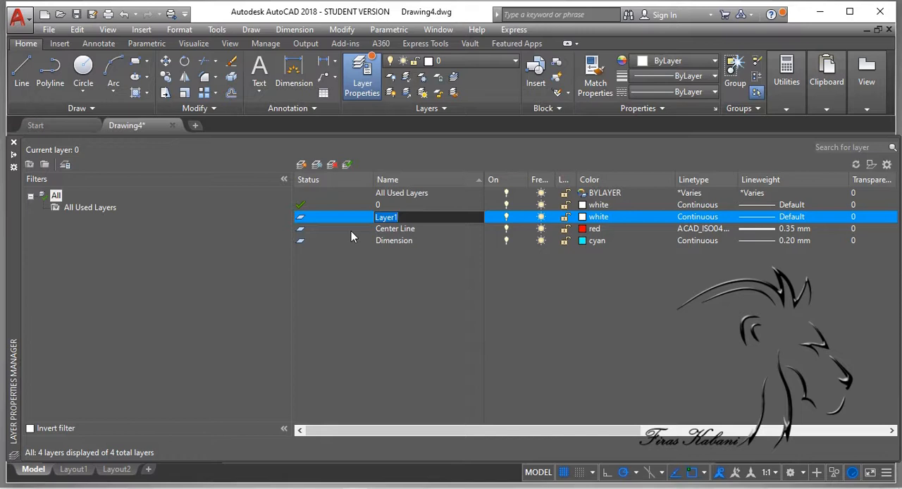
{"action": "type", "text": "Cutting L"}
{"action": "type", "text": "ne"}
Step: Set the Cutting Line layer's color to green and its lineweight to 0.15 mm
{"action": "left_click", "coordinate": [758, 218]}
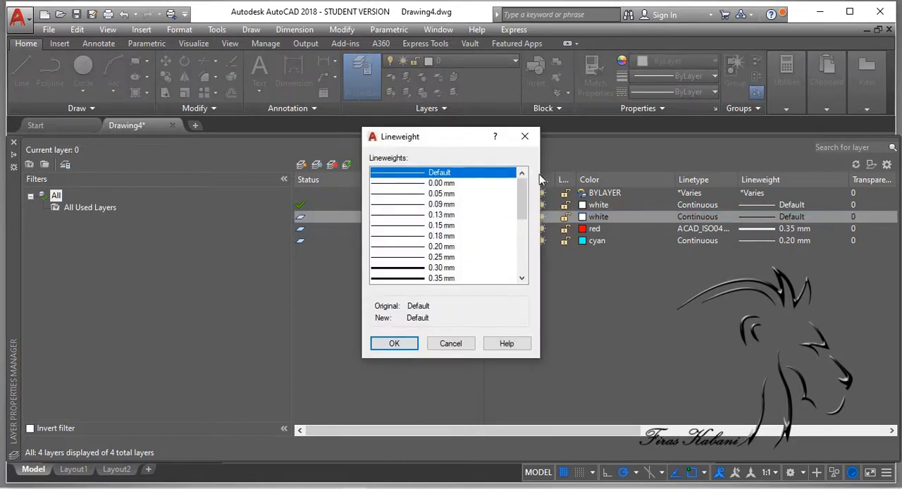
{"action": "left_click", "coordinate": [525, 136]}
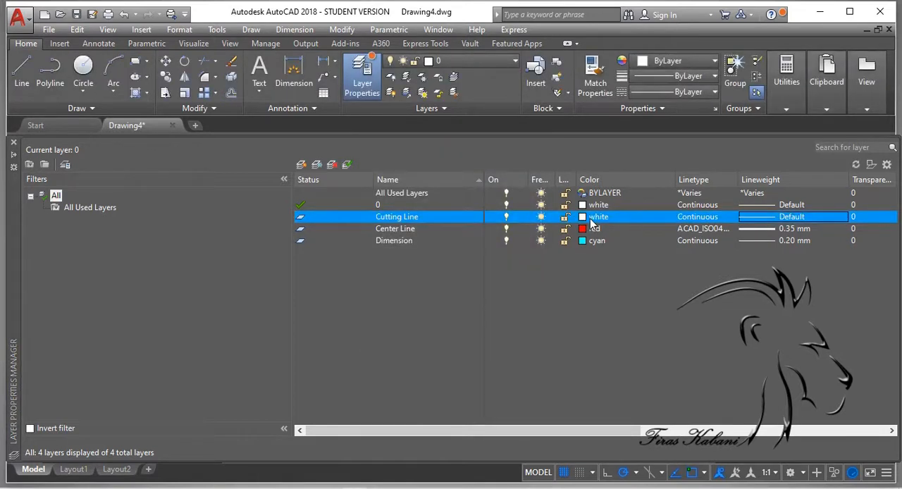
{"action": "left_click", "coordinate": [596, 217]}
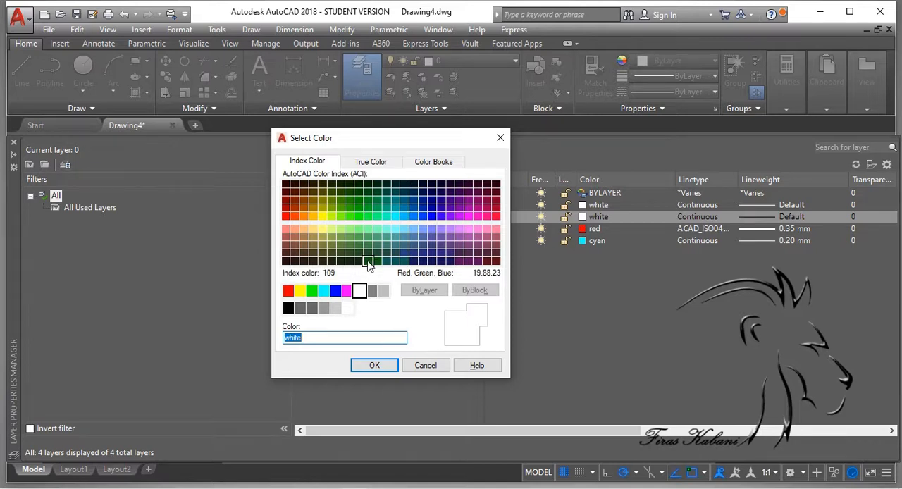
{"action": "left_click", "coordinate": [312, 291]}
{"action": "left_click", "coordinate": [374, 365]}
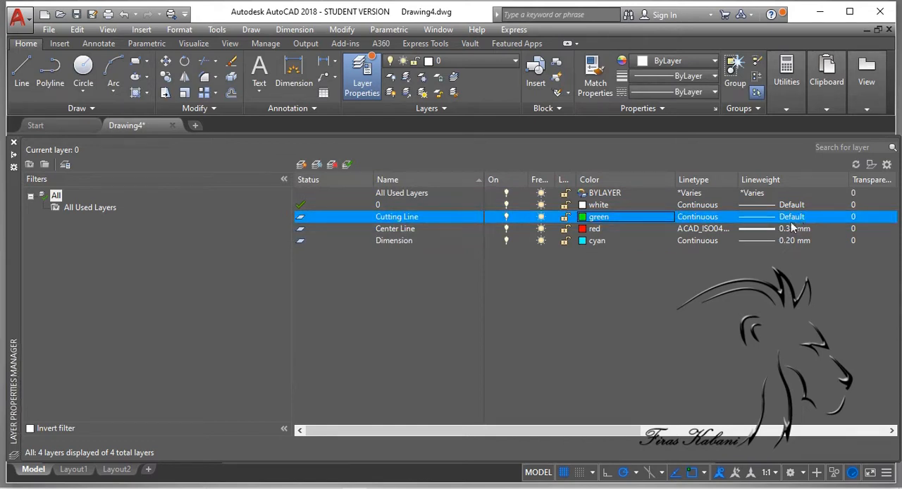
{"action": "left_click", "coordinate": [772, 217]}
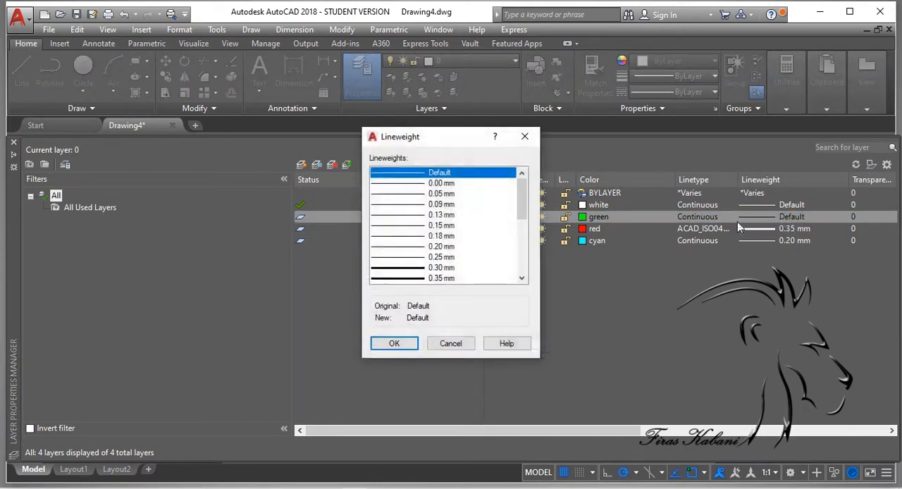
{"action": "left_click", "coordinate": [442, 225]}
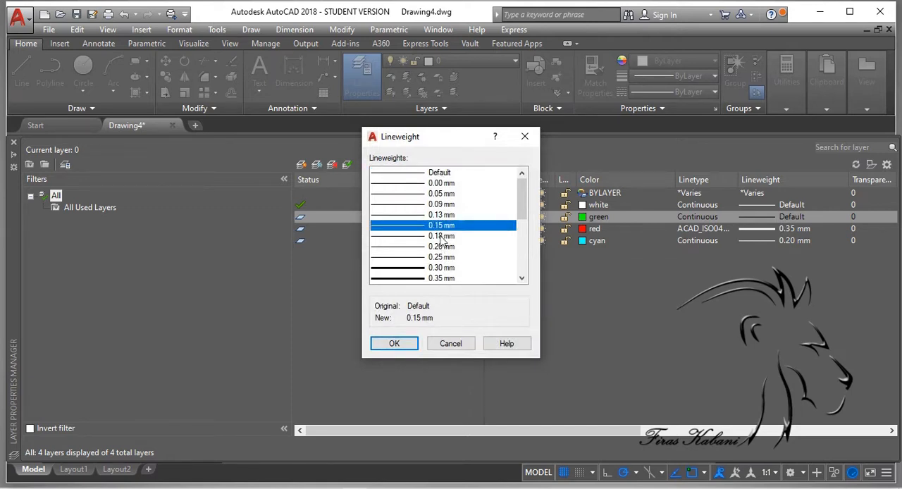
{"action": "left_click", "coordinate": [394, 344]}
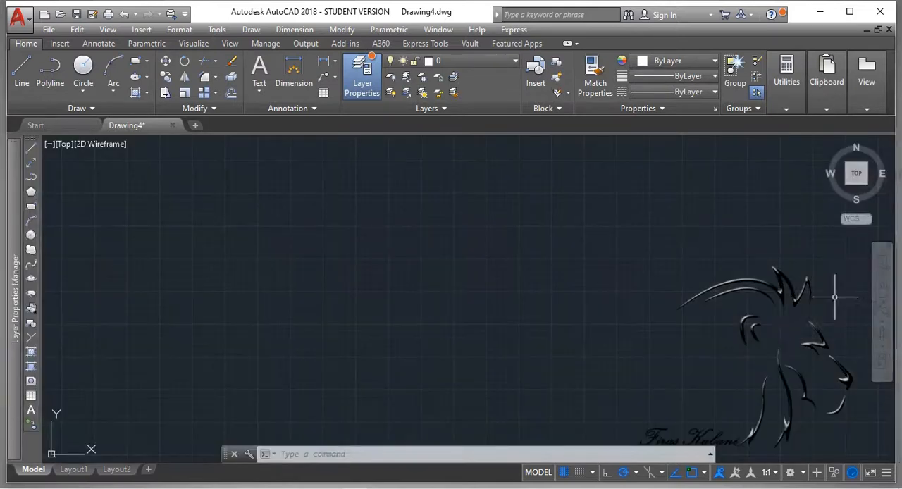
{"action": "left_click", "coordinate": [359, 82]}
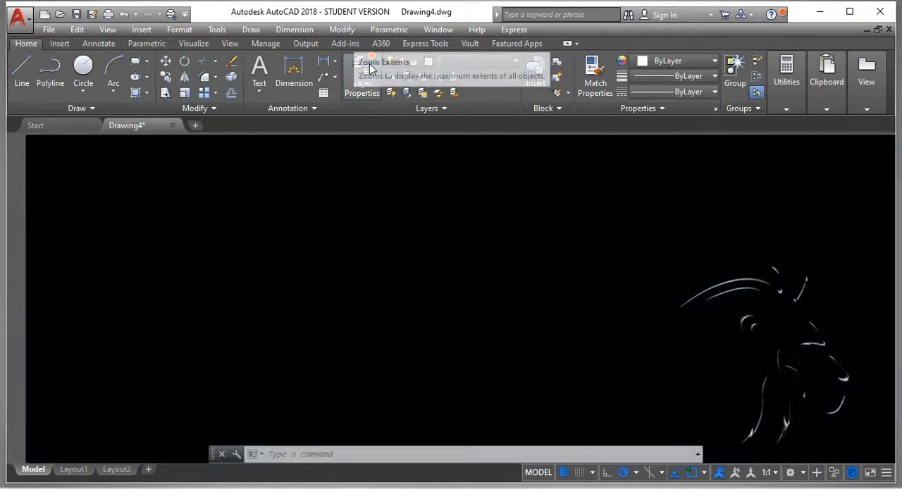
{"action": "left_click", "coordinate": [358, 86]}
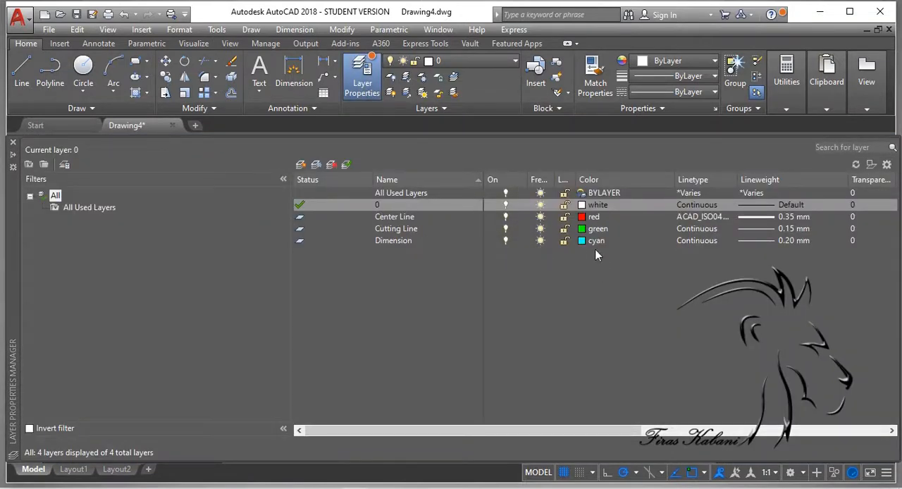
{"action": "left_click", "coordinate": [598, 220]}
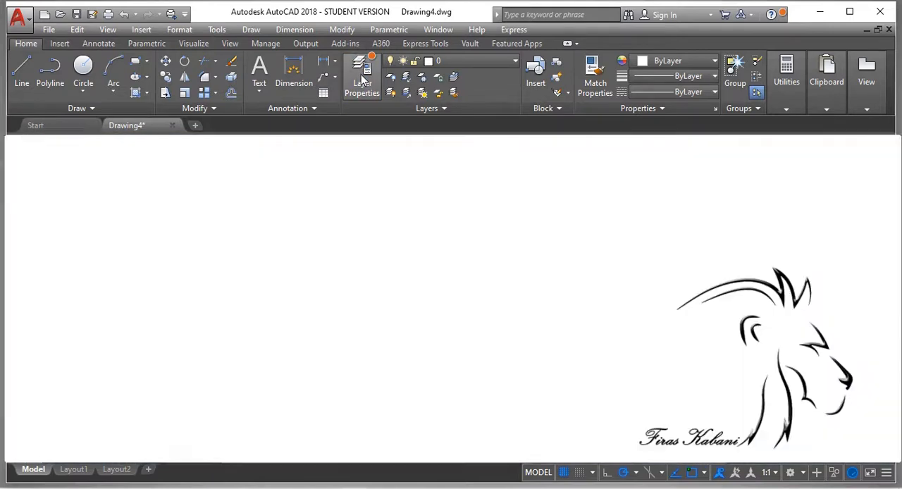
{"action": "left_click", "coordinate": [361, 74]}
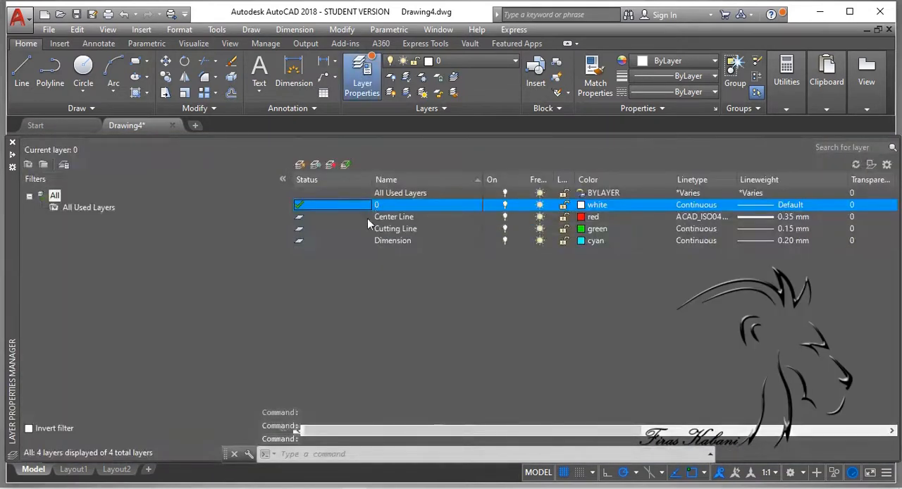
{"action": "left_click", "coordinate": [396, 218]}
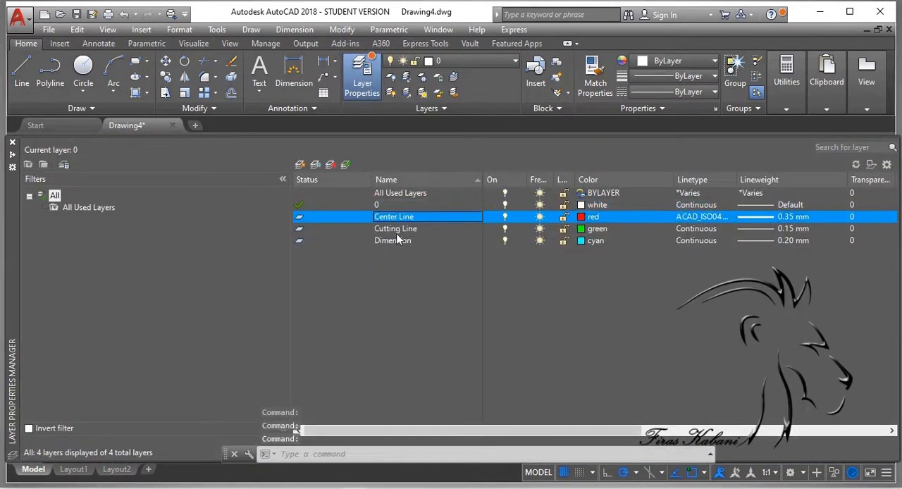
{"action": "left_click", "coordinate": [398, 230]}
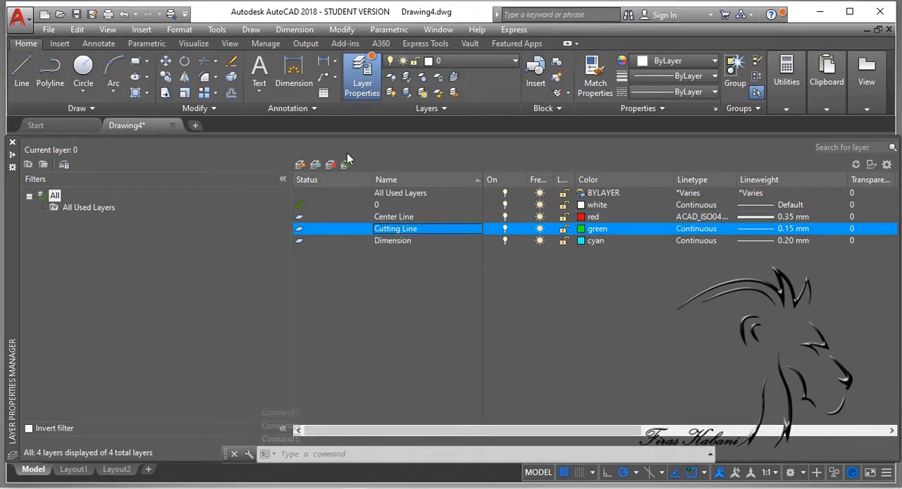
{"action": "left_click", "coordinate": [374, 206]}
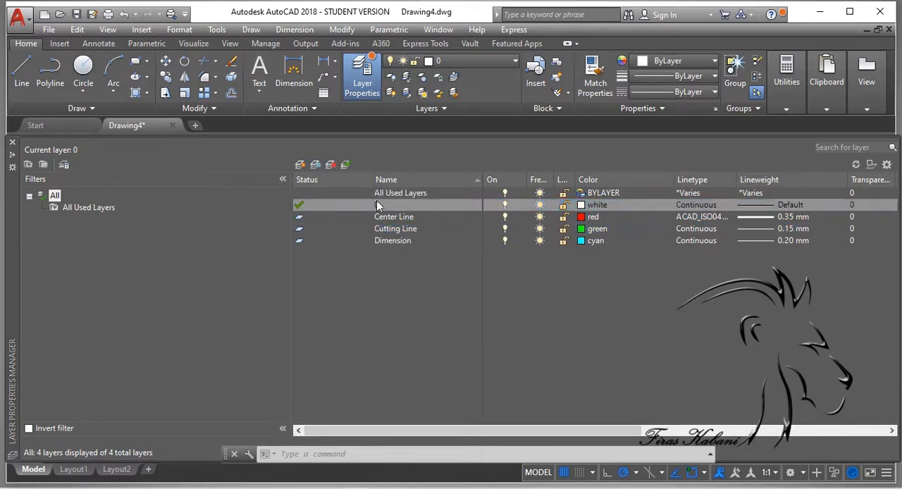
Step: Create a new layer based on the Center Line layer's properties, and delete that new layer again
{"action": "left_click", "coordinate": [407, 220]}
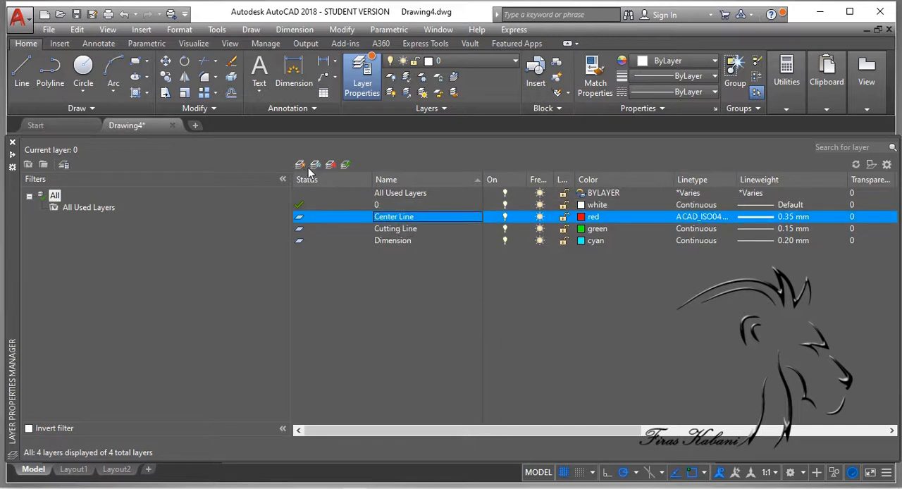
{"action": "key", "text": "ctrl"}
{"action": "key", "text": "ctrl"}
{"action": "left_click", "coordinate": [301, 166]}
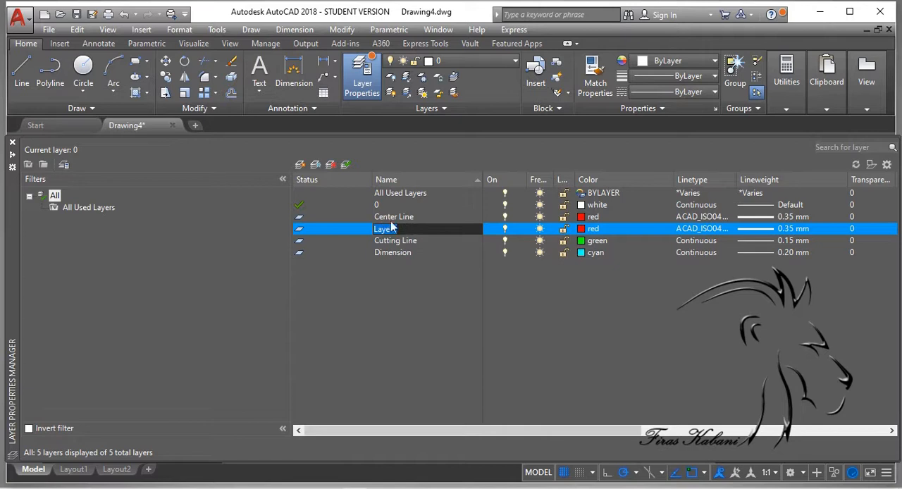
{"action": "key", "text": "ctrl"}
{"action": "left_click", "coordinate": [331, 164]}
{"action": "left_click", "coordinate": [331, 164]}
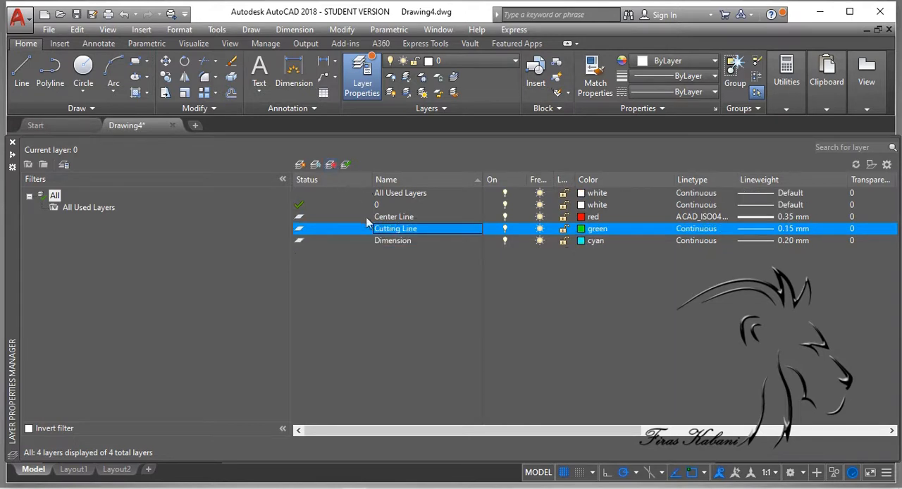
Step: Create a new layer named H.line, based on layer 0
{"action": "left_click", "coordinate": [354, 205]}
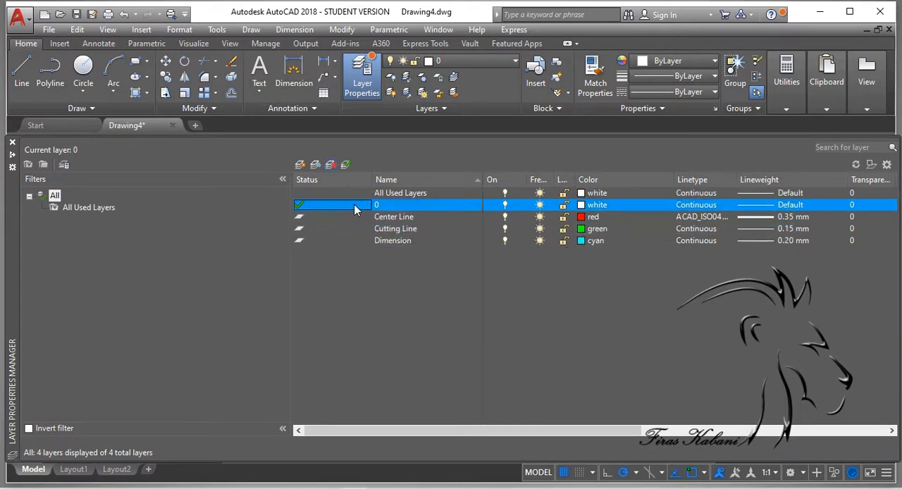
{"action": "left_click", "coordinate": [300, 164]}
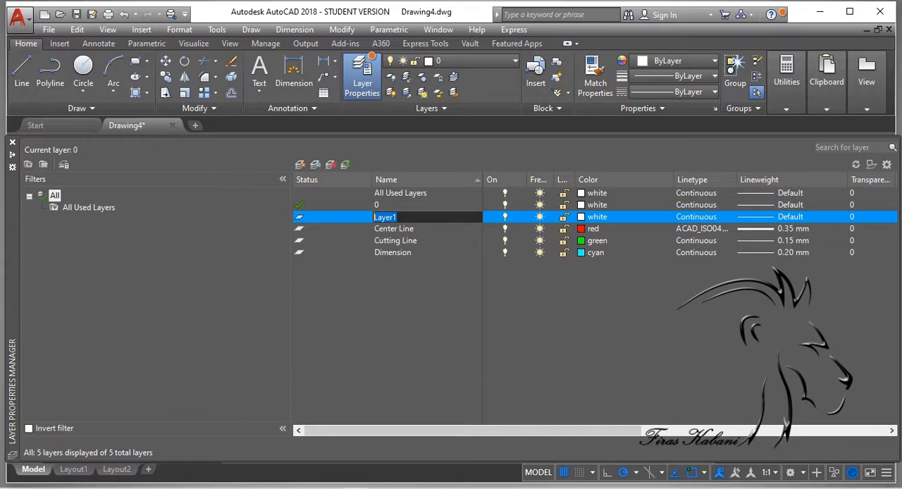
{"action": "type", "text": "H.line"}
Step: Set the H.line layer's color to yellow
{"action": "left_click", "coordinate": [592, 218]}
{"action": "left_click", "coordinate": [299, 291]}
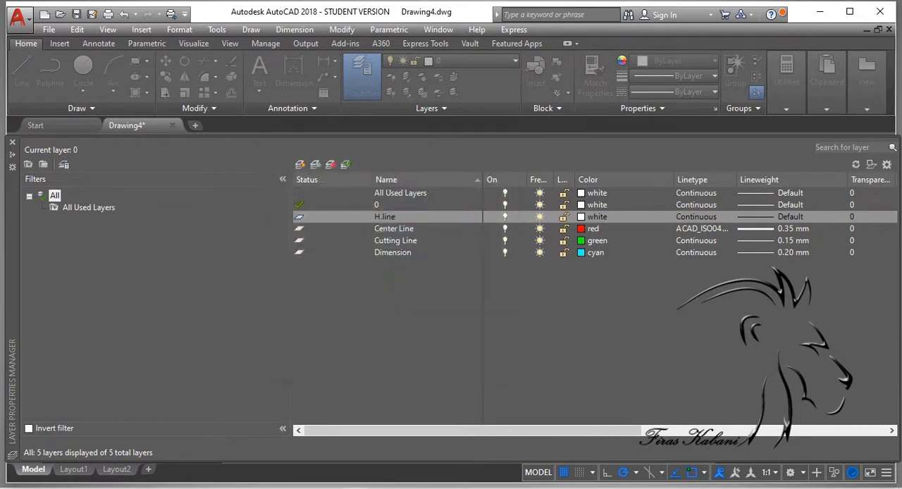
{"action": "left_click", "coordinate": [375, 366]}
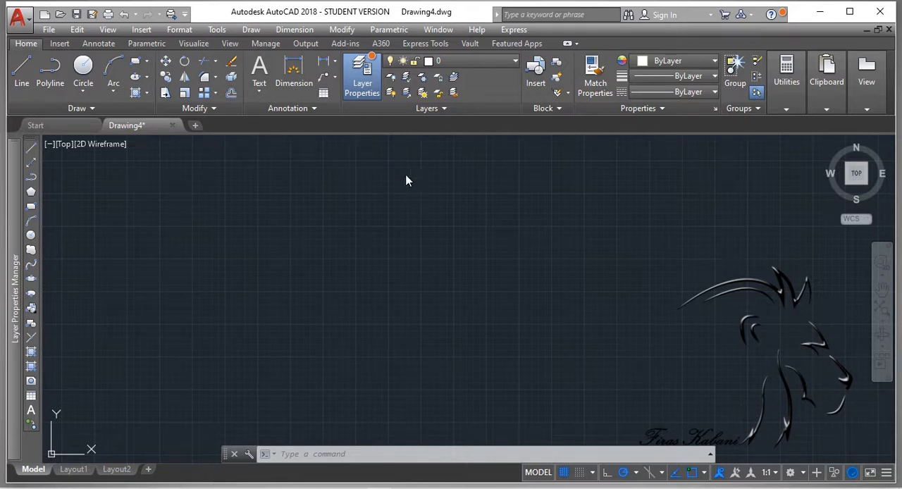
{"action": "left_click", "coordinate": [365, 86]}
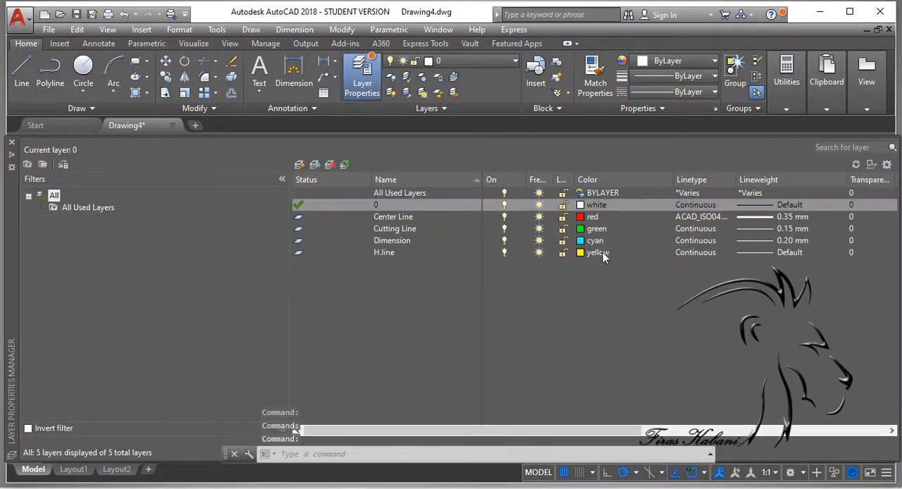
{"action": "left_click", "coordinate": [594, 254]}
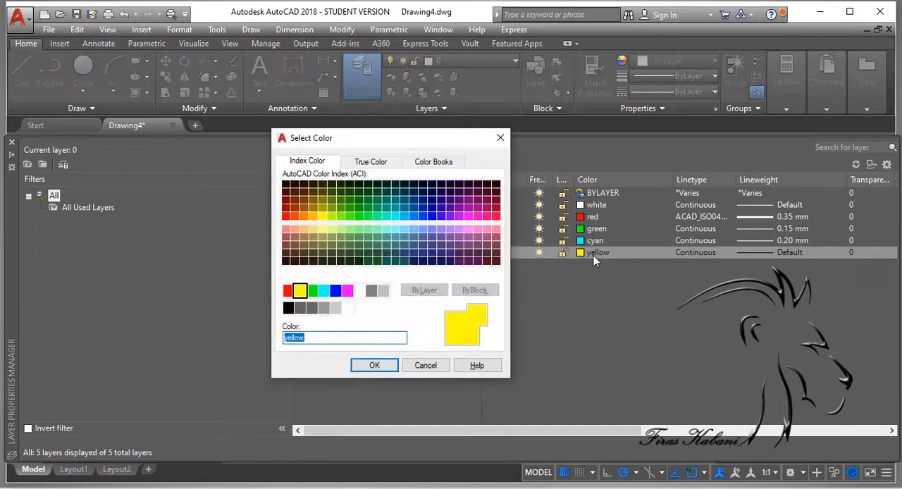
{"action": "left_click", "coordinate": [505, 141]}
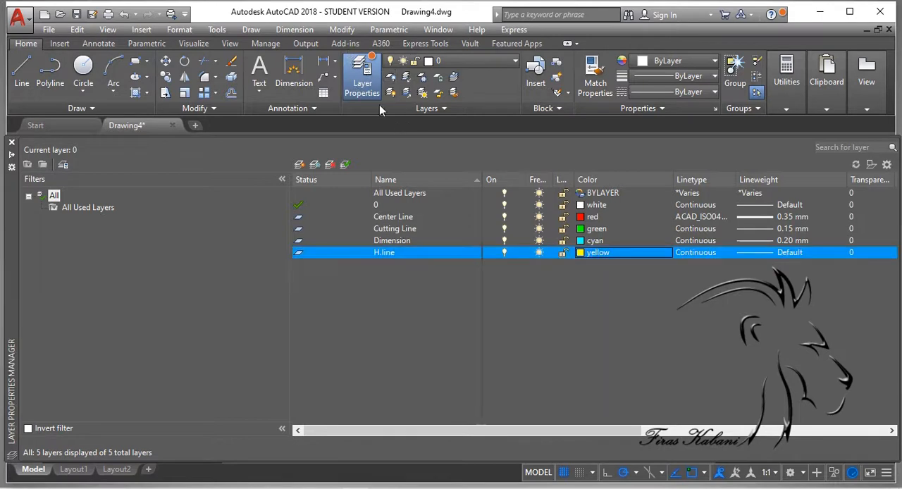
Step: Create a new layer named construction, based on layer 0
{"action": "left_click", "coordinate": [362, 81]}
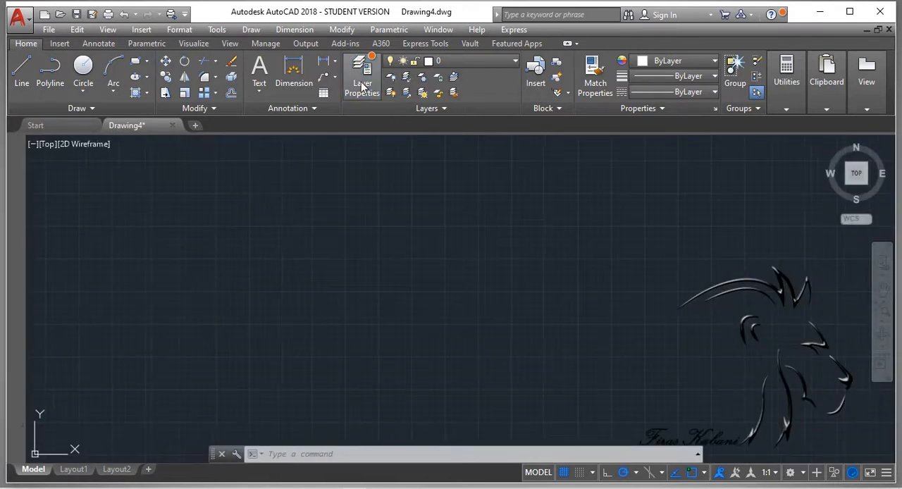
{"action": "left_click", "coordinate": [363, 83]}
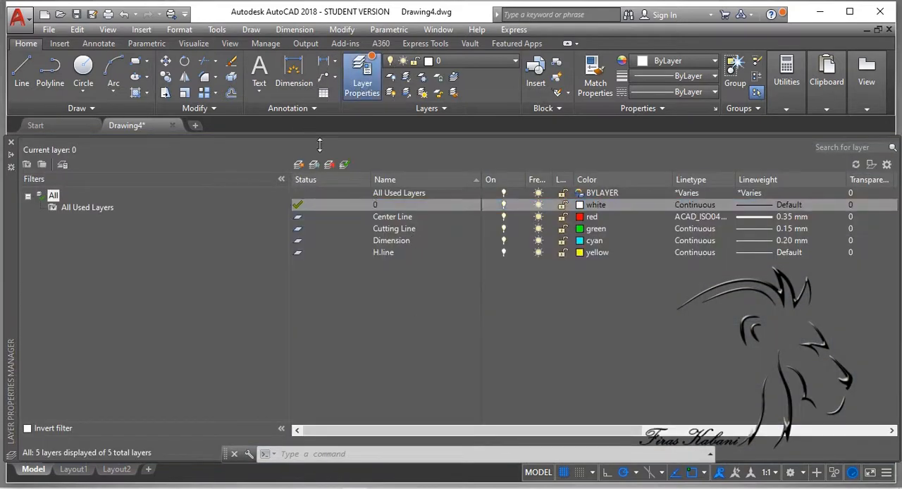
{"action": "left_click", "coordinate": [298, 166]}
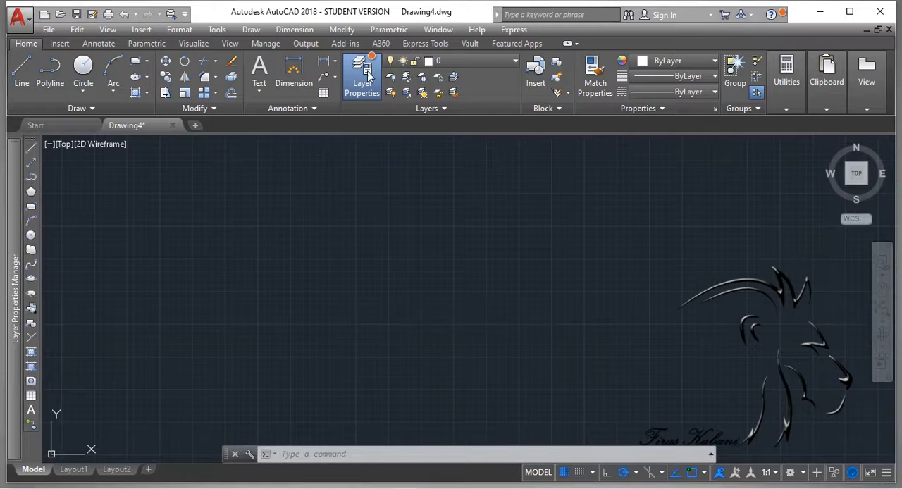
{"action": "left_click", "coordinate": [367, 74]}
{"action": "left_click", "coordinate": [367, 74]}
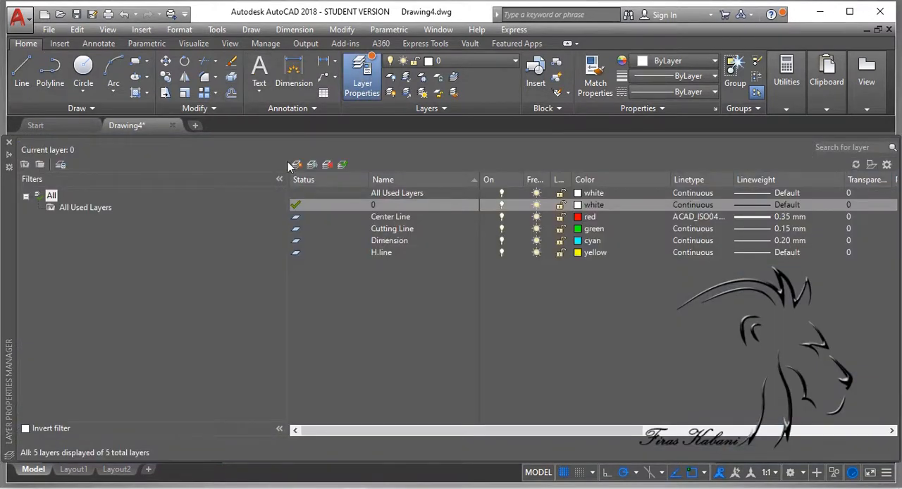
{"action": "left_click", "coordinate": [297, 165]}
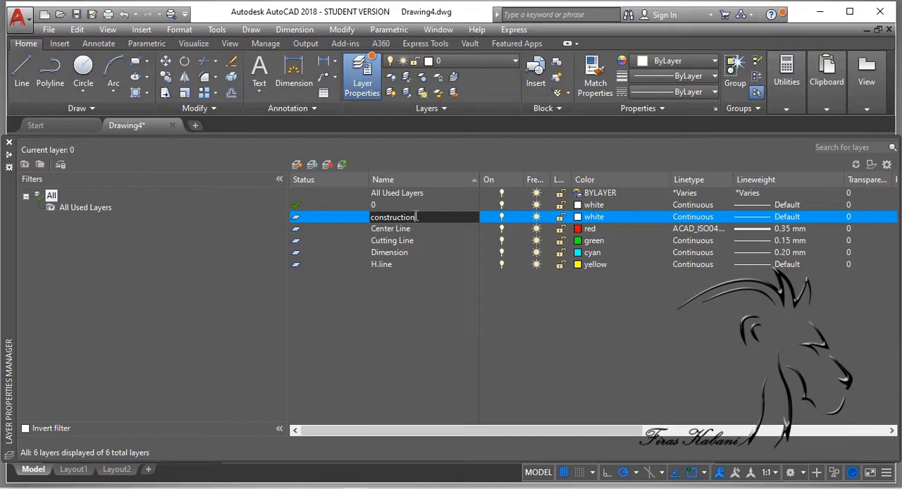
{"action": "key", "text": "Return"}
Step: Set the construction layer's lineweight to 0.50 mm
{"action": "left_click", "coordinate": [786, 219]}
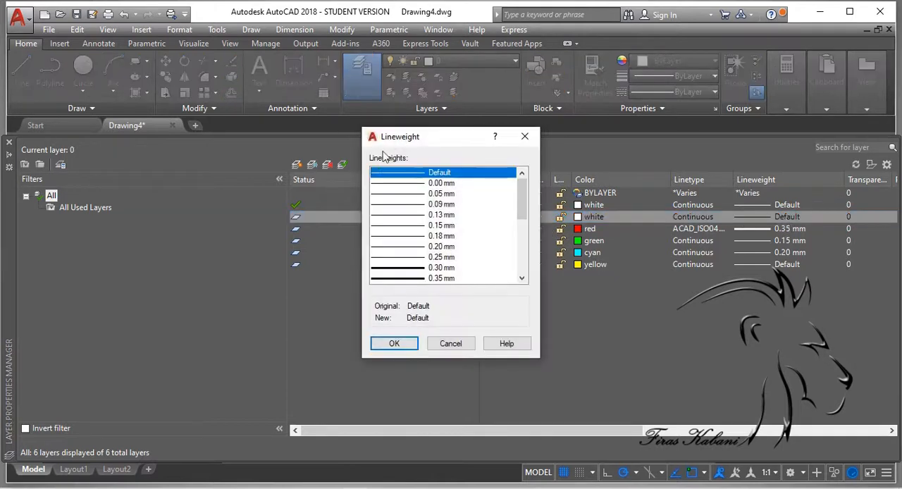
{"action": "left_click_drag", "start_coordinate": [524, 207], "coordinate": [525, 239]}
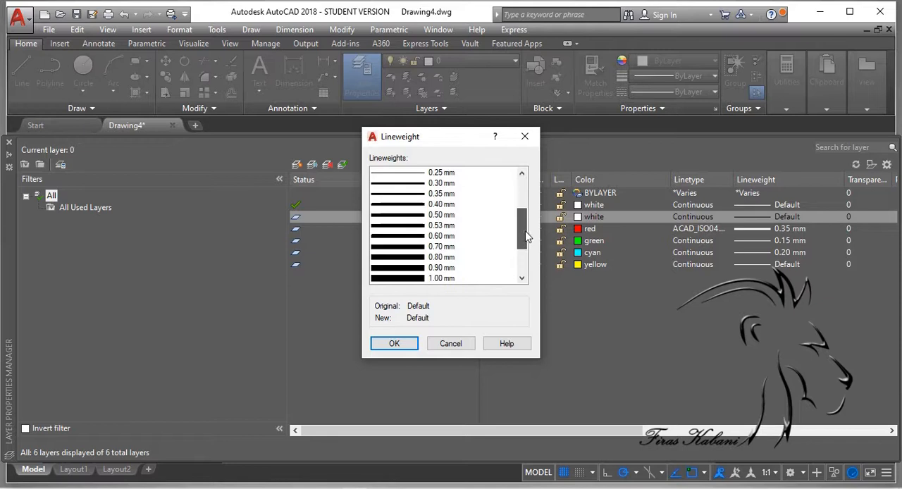
{"action": "left_click", "coordinate": [437, 215]}
{"action": "left_click", "coordinate": [394, 343]}
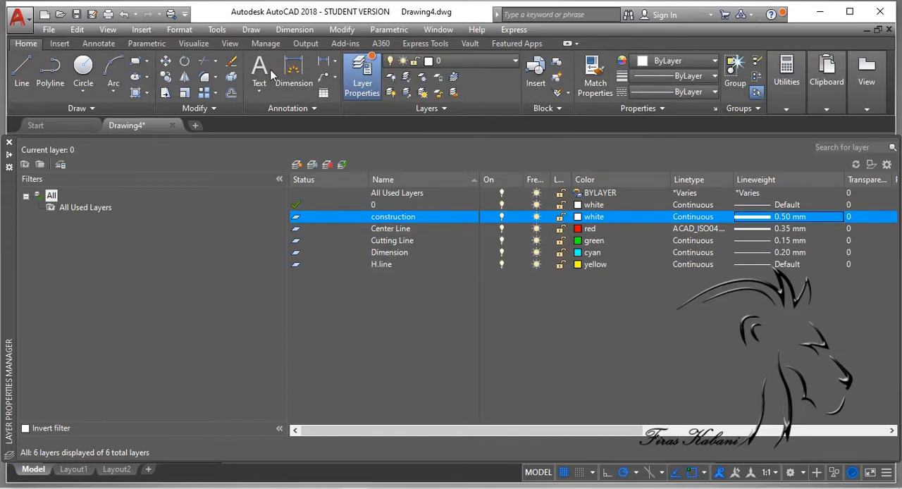
Step: Create a new layer named Text, based on the construction layer, and set its color to magenta
{"action": "left_click", "coordinate": [297, 166]}
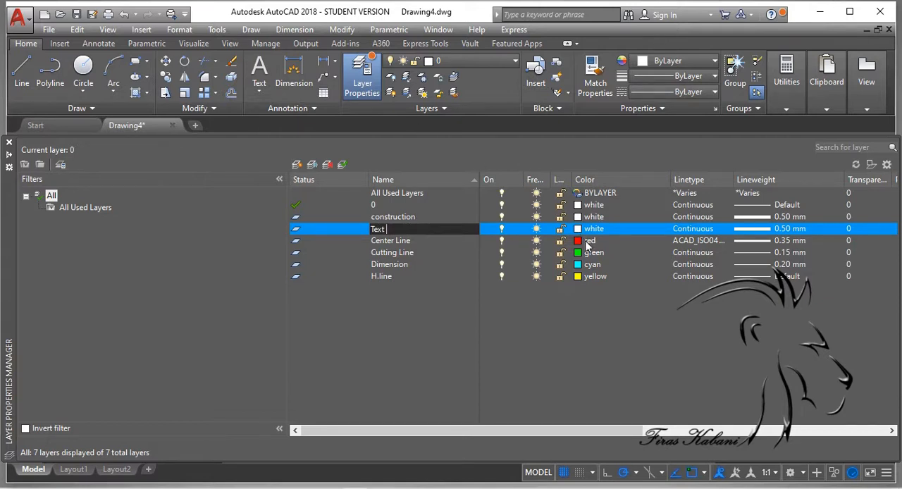
{"action": "left_click", "coordinate": [591, 229]}
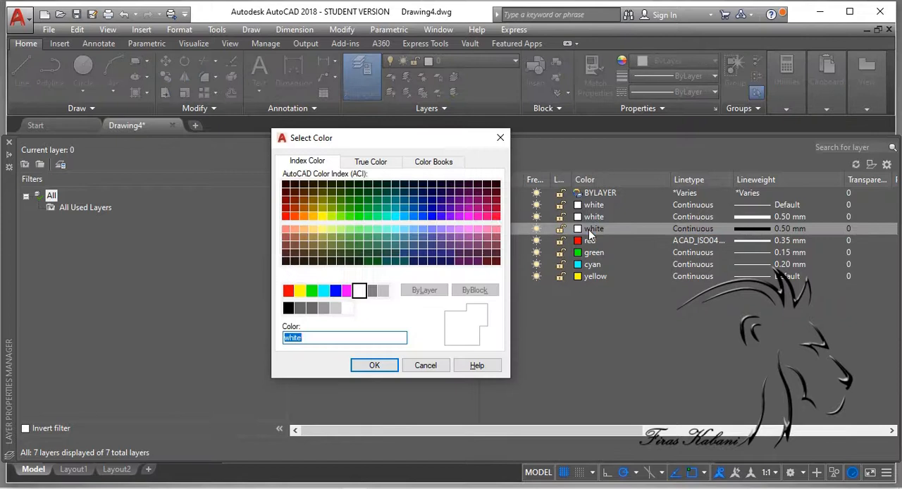
{"action": "left_click", "coordinate": [347, 290]}
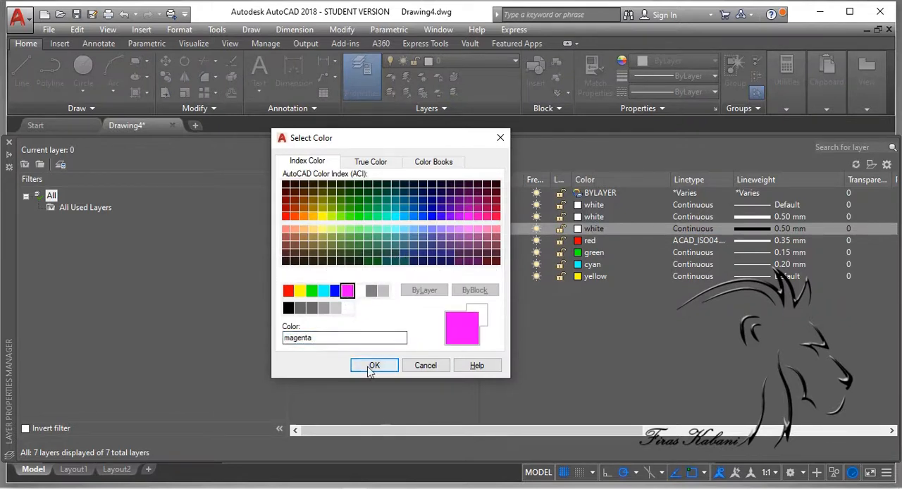
{"action": "left_click_drag", "start_coordinate": [314, 337], "coordinate": [267, 321]}
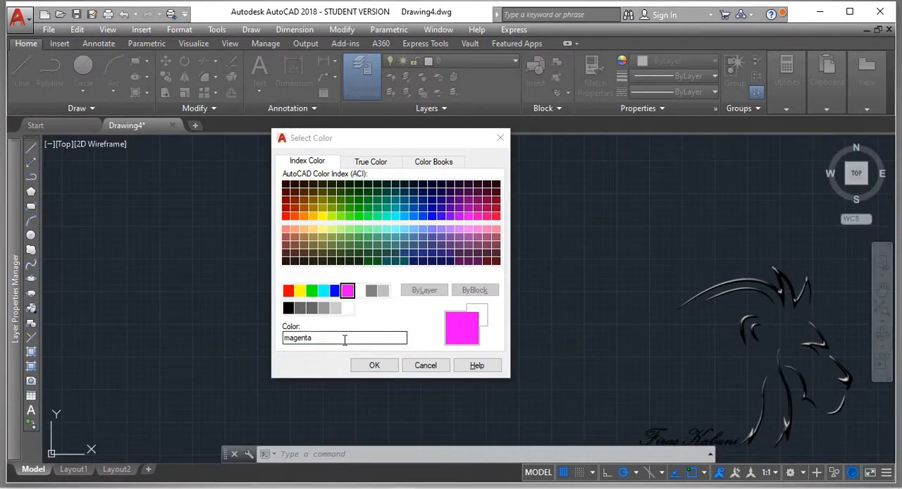
{"action": "left_click", "coordinate": [345, 340]}
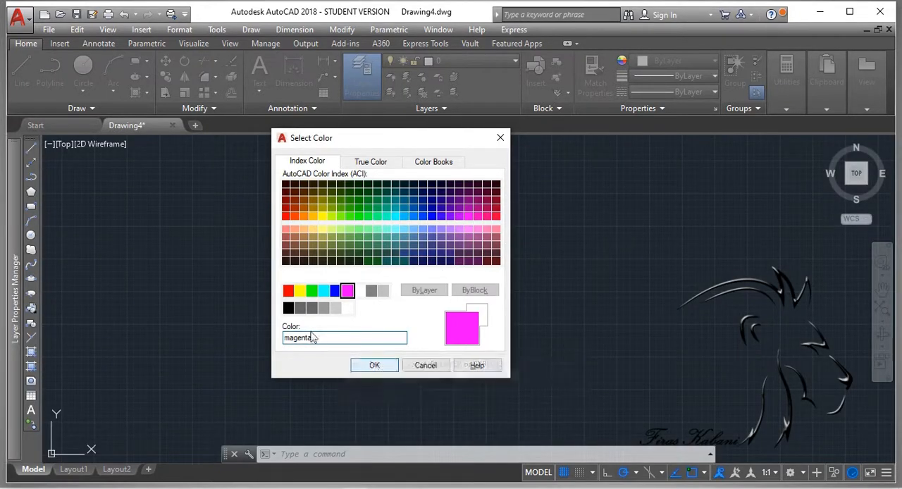
{"action": "left_click", "coordinate": [374, 366]}
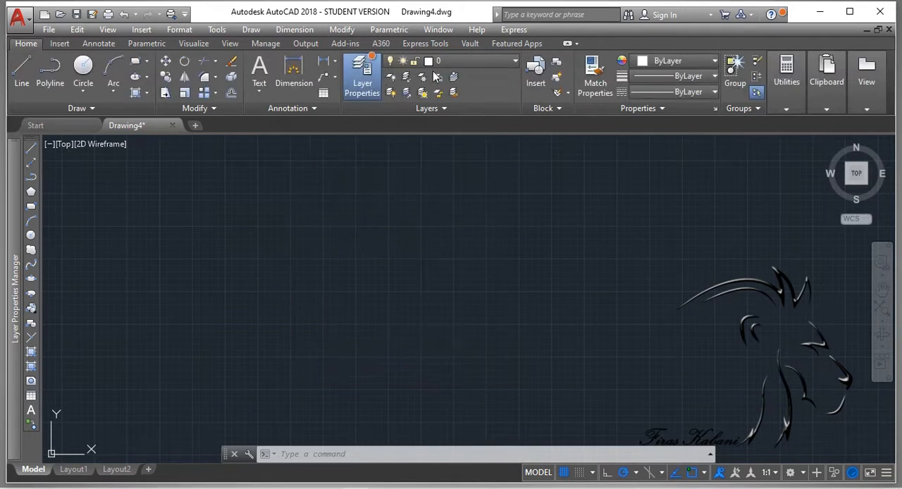
Step: Reopen the layer properties, review the Text layer's color choice without changing it, and close the layer list
{"action": "left_click", "coordinate": [366, 83]}
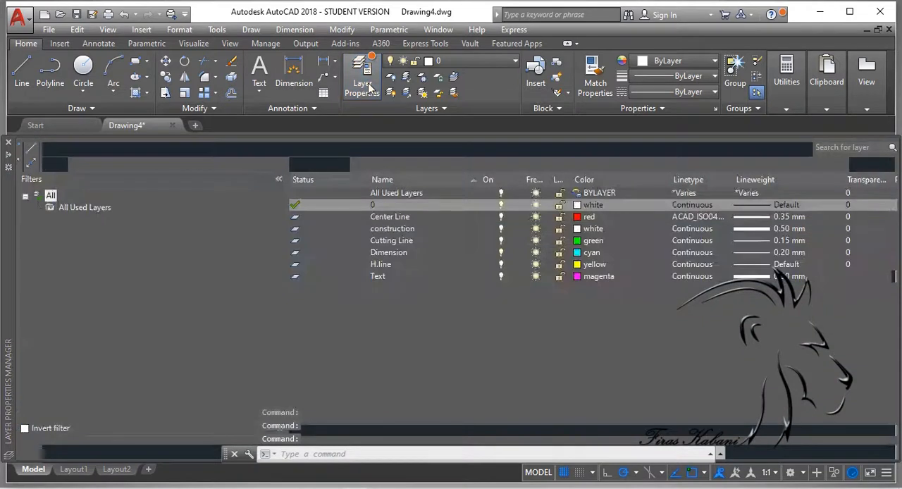
{"action": "left_click", "coordinate": [371, 88]}
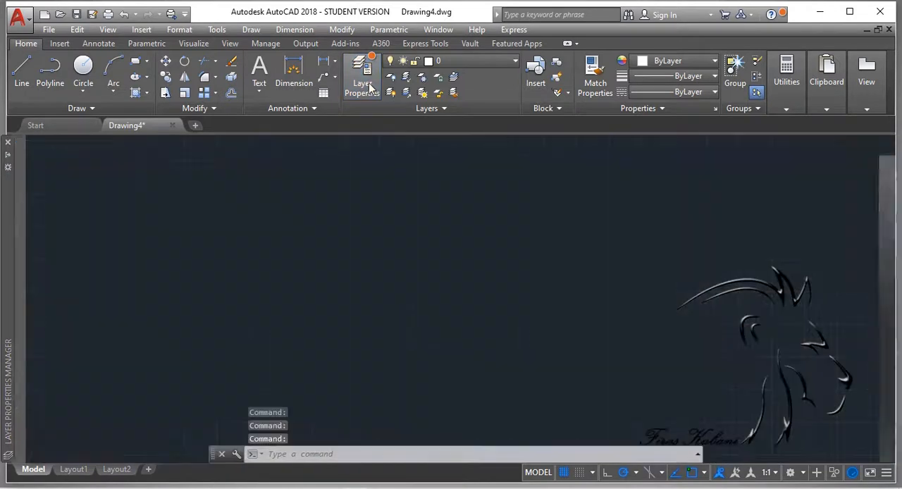
{"action": "left_click", "coordinate": [364, 81]}
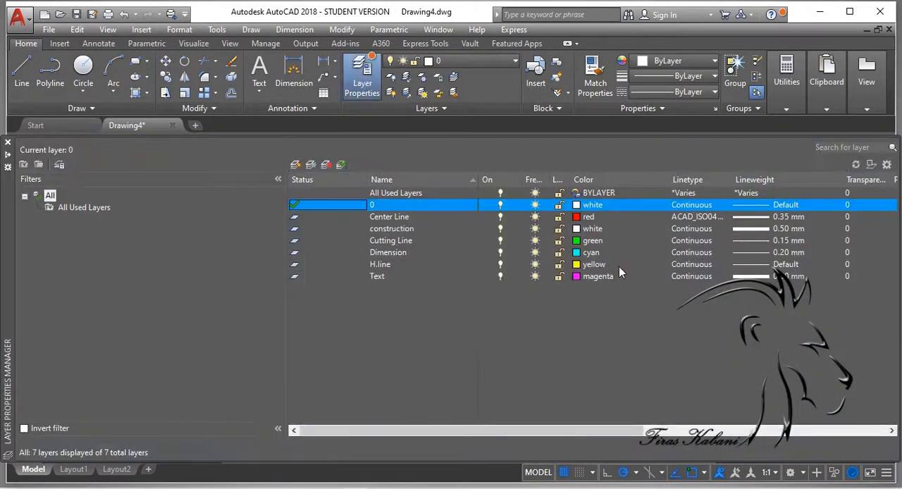
{"action": "left_click", "coordinate": [598, 279]}
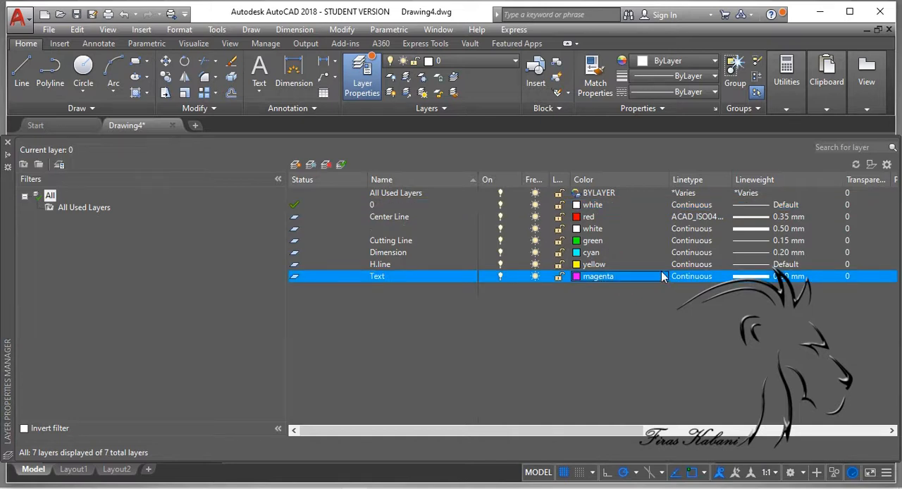
{"action": "left_click", "coordinate": [661, 277]}
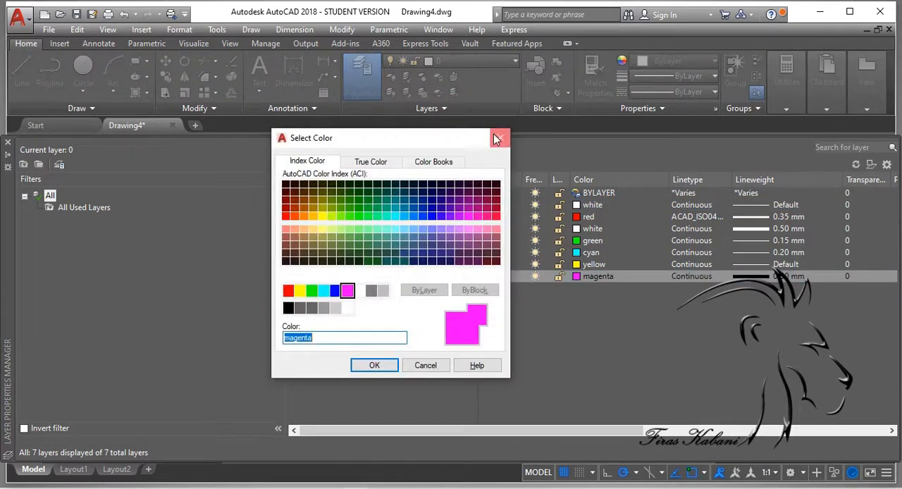
{"action": "left_click", "coordinate": [501, 138]}
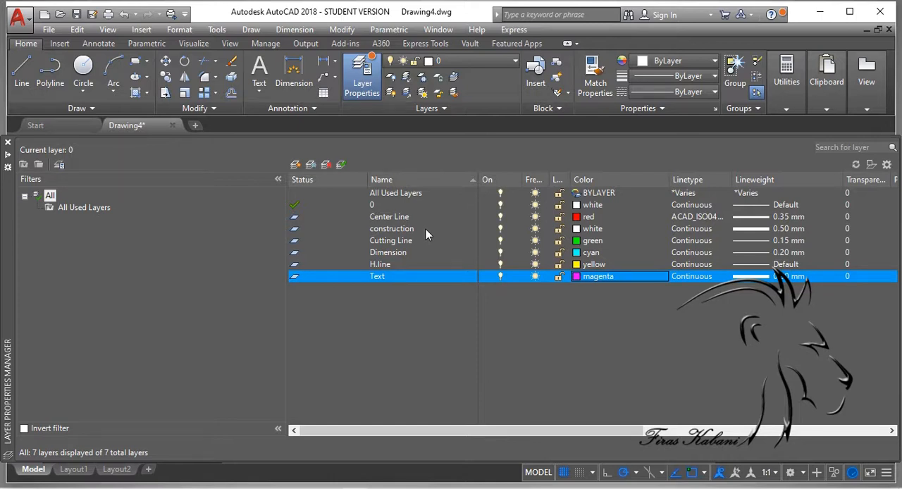
{"action": "left_click", "coordinate": [362, 74]}
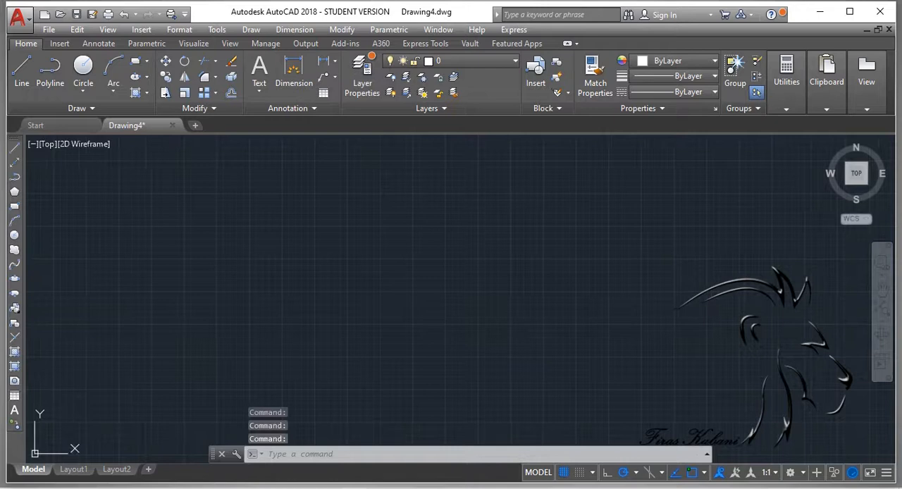
{"action": "left_click", "coordinate": [83, 67]}
{"action": "left_click", "coordinate": [342, 335]}
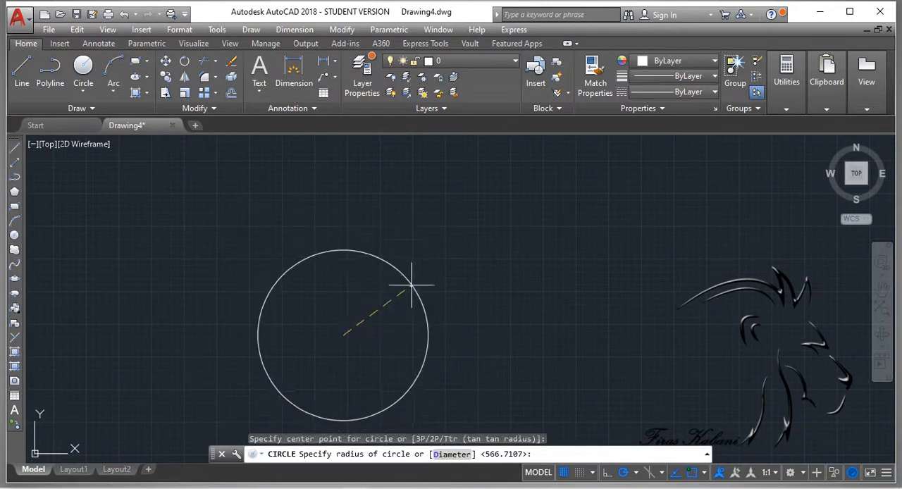
{"action": "key", "text": "Escape"}
Step: Make construction the current layer and draw a circle centered on the origin
{"action": "left_click", "coordinate": [450, 61]}
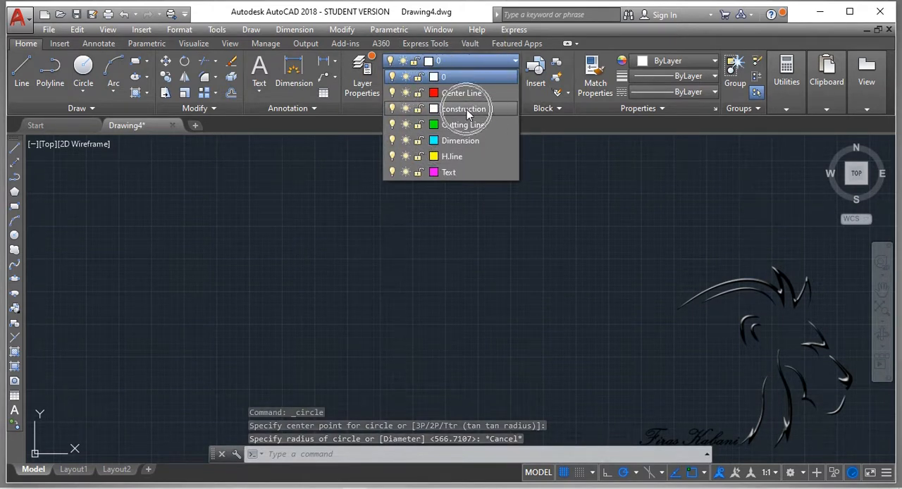
{"action": "left_click", "coordinate": [465, 109]}
{"action": "left_click", "coordinate": [83, 69]}
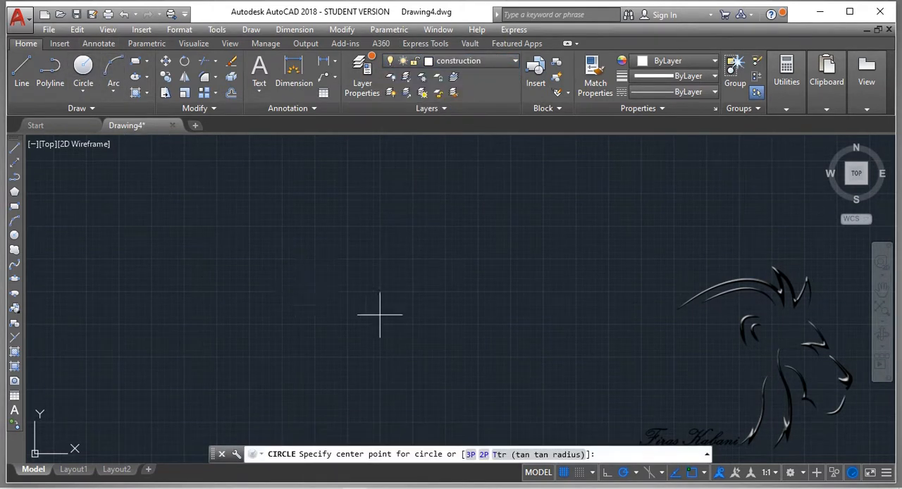
{"action": "left_click", "coordinate": [859, 173]}
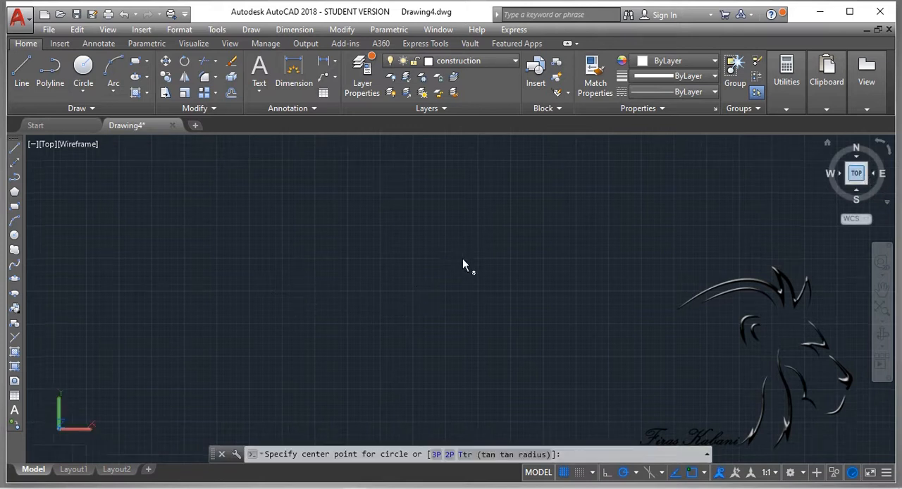
{"action": "key", "text": "Escape"}
{"action": "key", "text": "Return"}
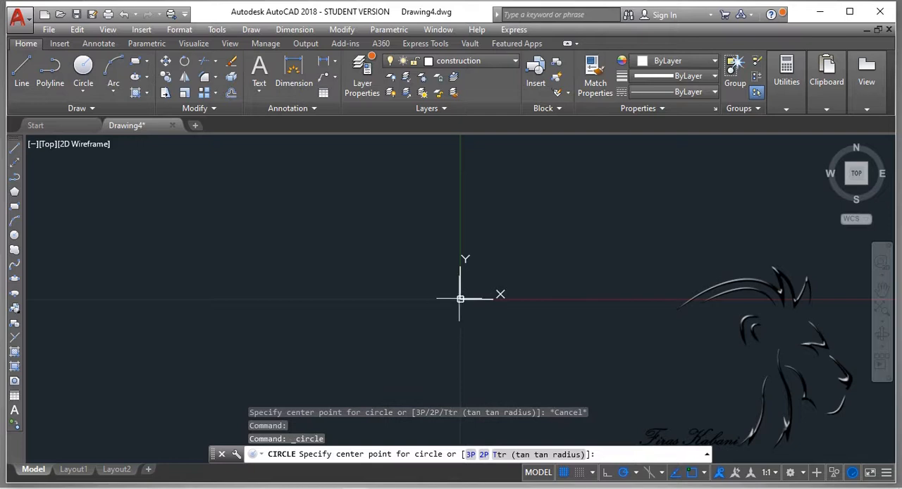
{"action": "left_click", "coordinate": [460, 298]}
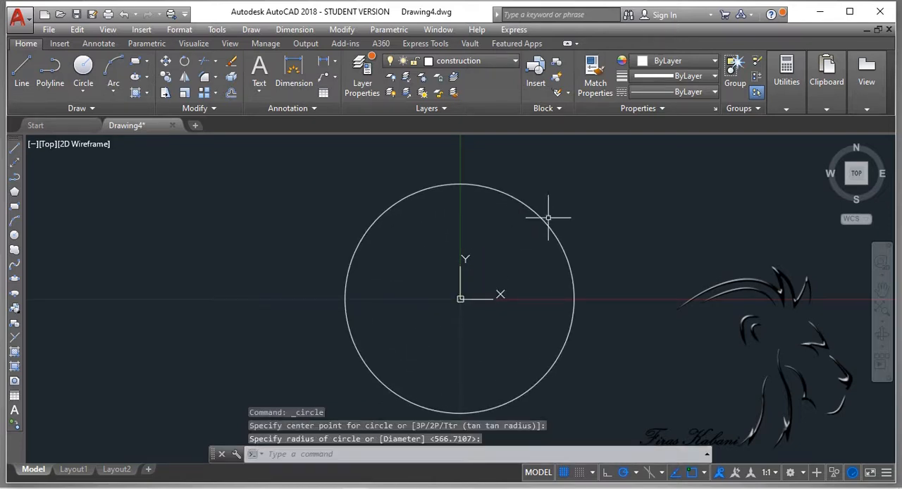
{"action": "key", "text": "Escape"}
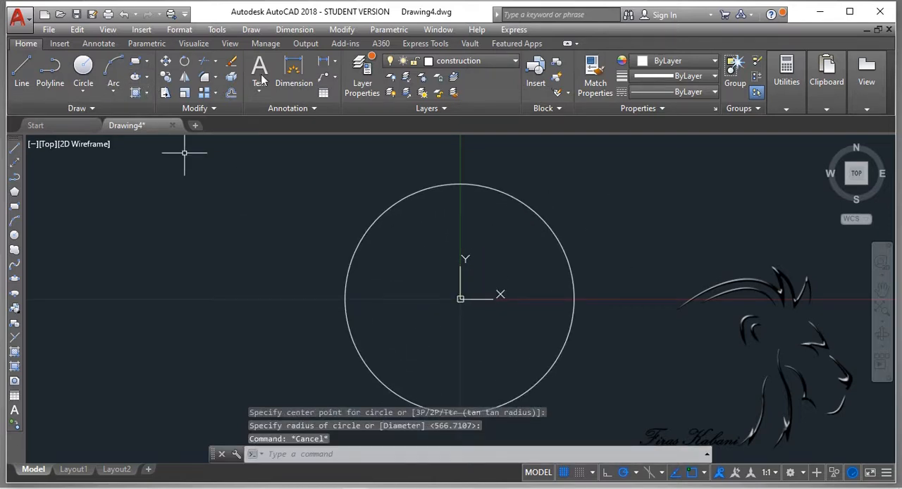
Step: Make Center Line the current layer and draw a horizontal line through the circle's center, extending beyond both sides
{"action": "left_click", "coordinate": [468, 64]}
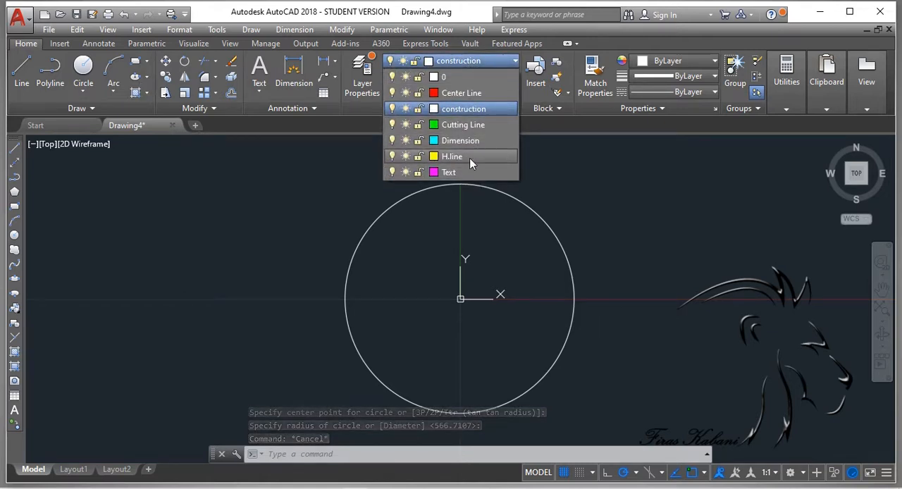
{"action": "left_click", "coordinate": [466, 92]}
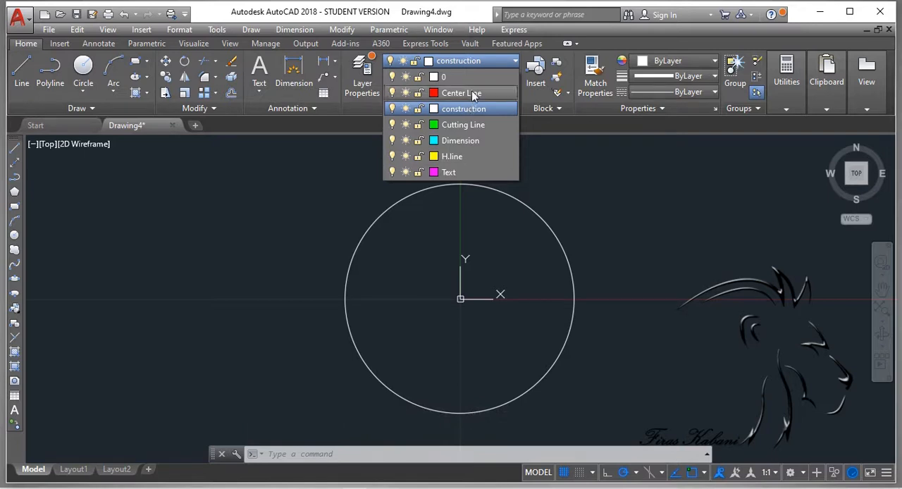
{"action": "left_click", "coordinate": [21, 70]}
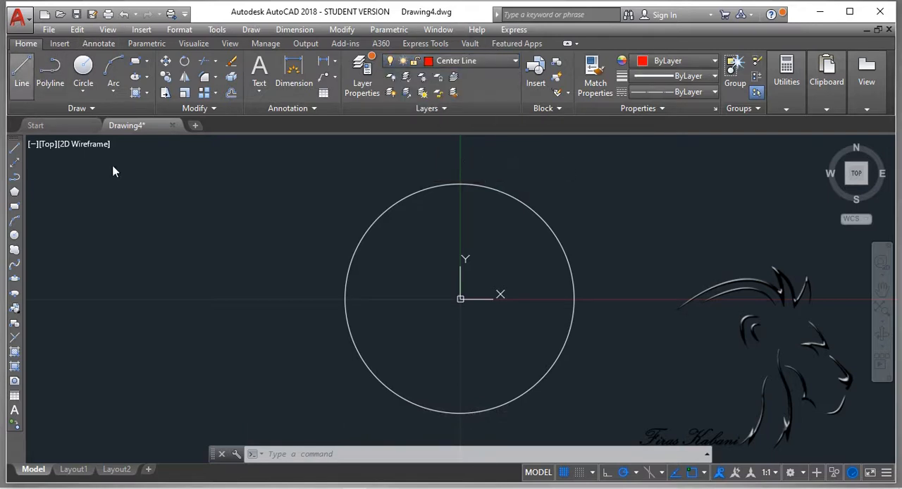
{"action": "left_click", "coordinate": [230, 298]}
{"action": "left_click", "coordinate": [724, 298]}
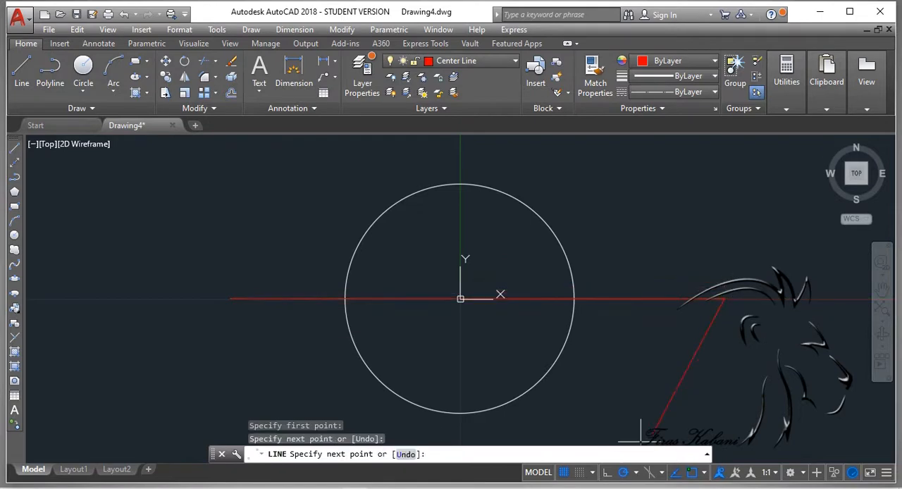
{"action": "key", "text": "Escape"}
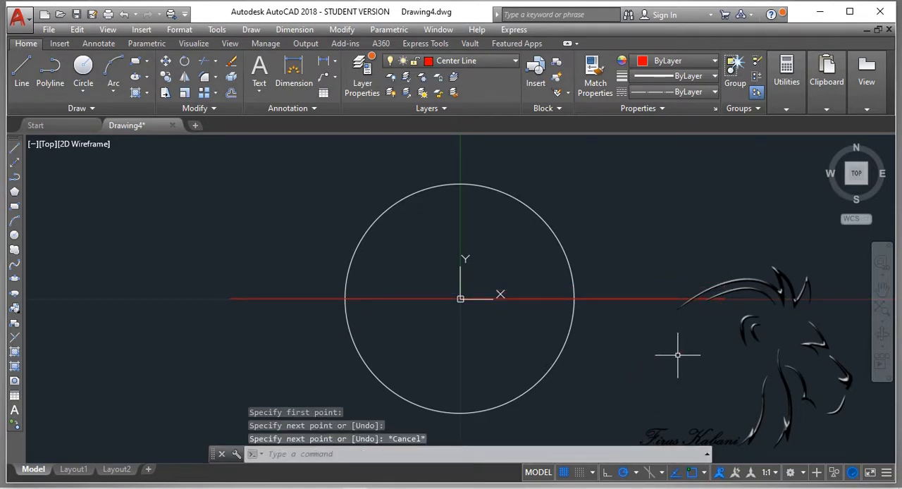
Step: Examine the drawn center line up close and review the Center Line layer's lineweight in the layer properties
{"action": "left_click", "coordinate": [641, 295]}
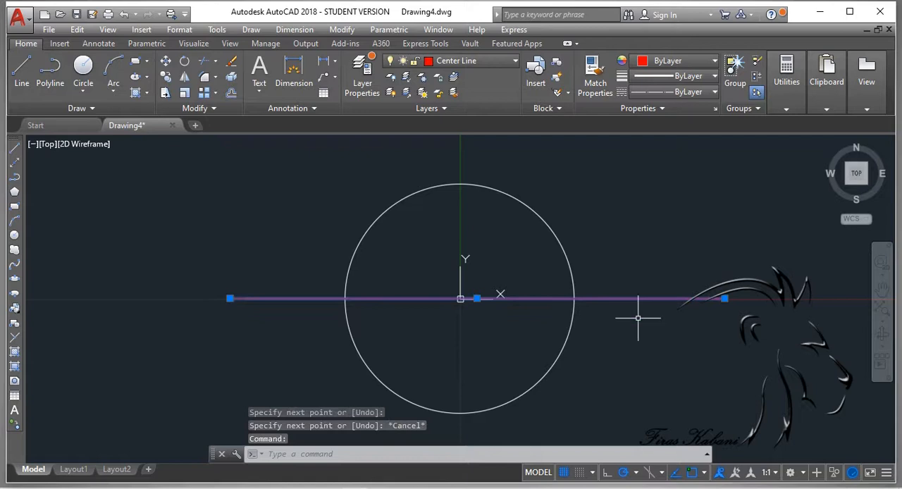
{"action": "key", "text": "Escape"}
{"action": "scroll", "coordinate": [447, 299], "scroll_direction": "up", "scroll_amount": 3}
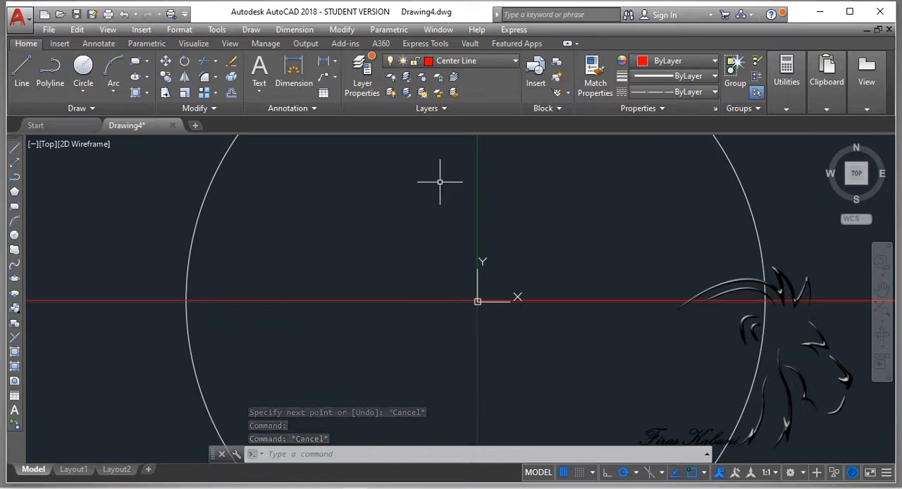
{"action": "left_click", "coordinate": [352, 79]}
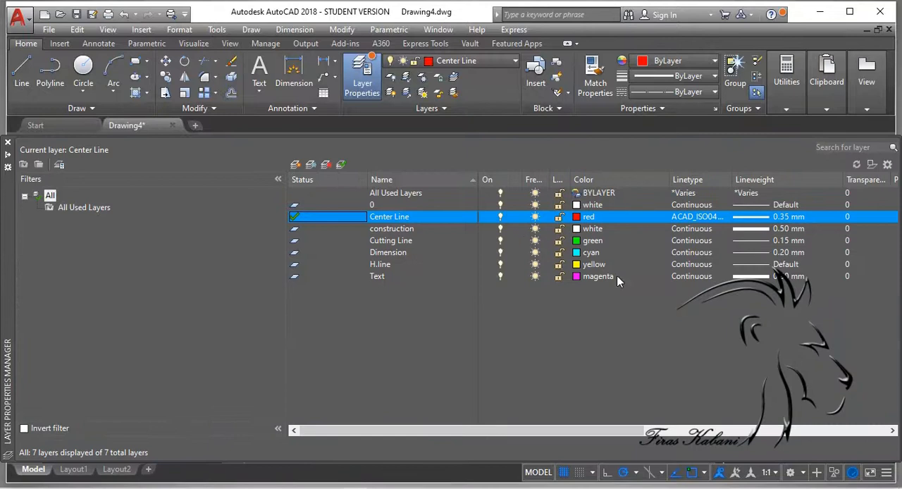
{"action": "left_click", "coordinate": [759, 218]}
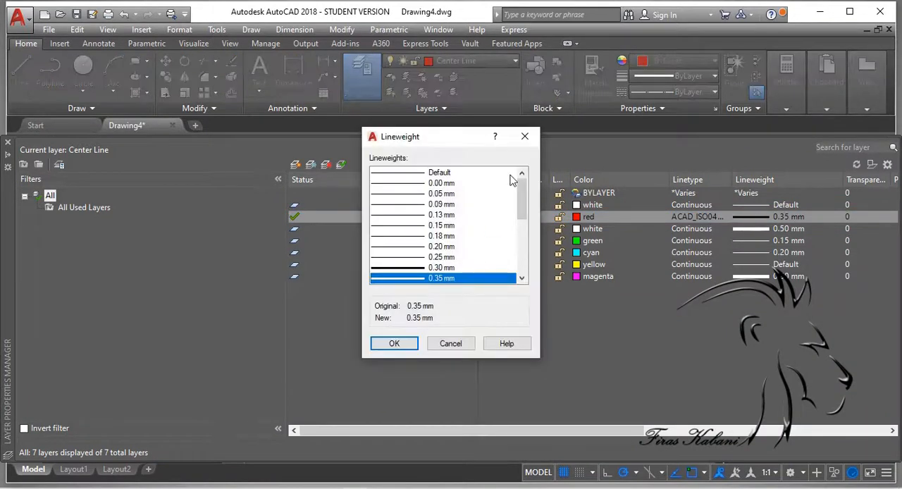
{"action": "left_click", "coordinate": [524, 136]}
Step: Load the ISO dash dot linetype ACAD_ISO10W100, keeping ACAD_ISO04W100 assigned to the Center Line layer
{"action": "left_click", "coordinate": [680, 218]}
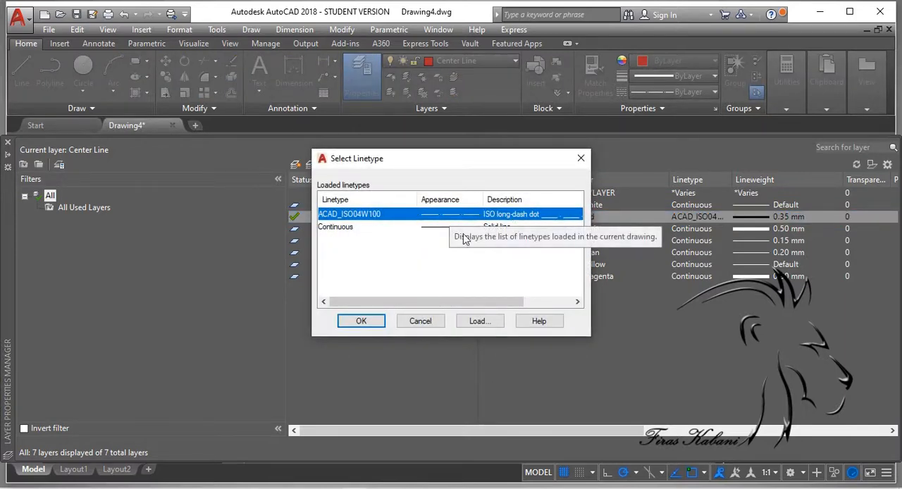
{"action": "left_click", "coordinate": [479, 321]}
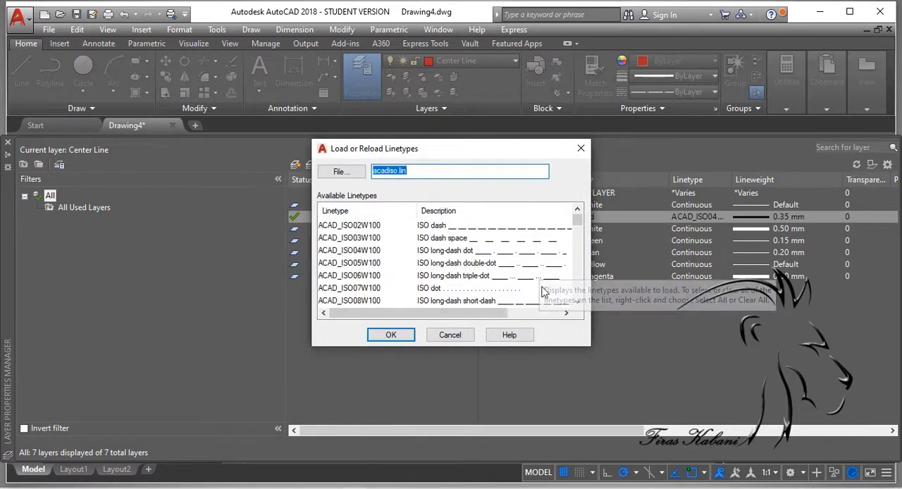
{"action": "scroll", "coordinate": [543, 291], "scroll_direction": "down", "scroll_amount": 2}
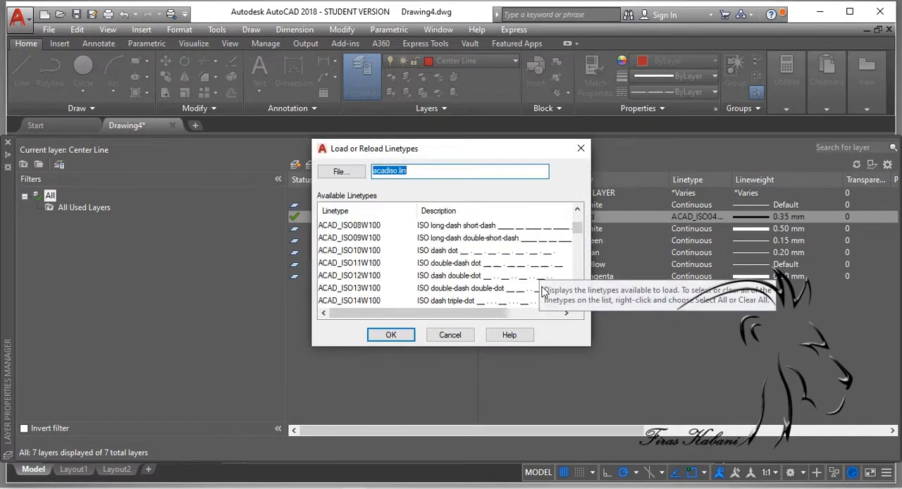
{"action": "left_click", "coordinate": [508, 257]}
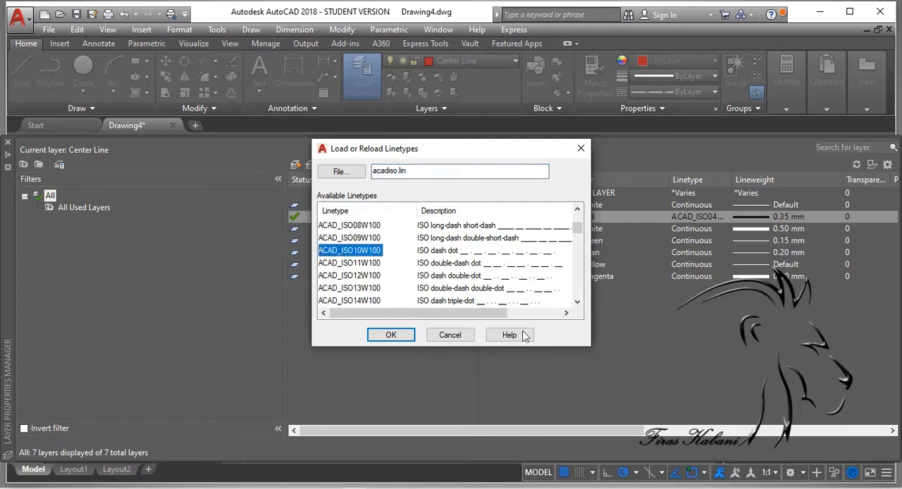
{"action": "left_click", "coordinate": [395, 335]}
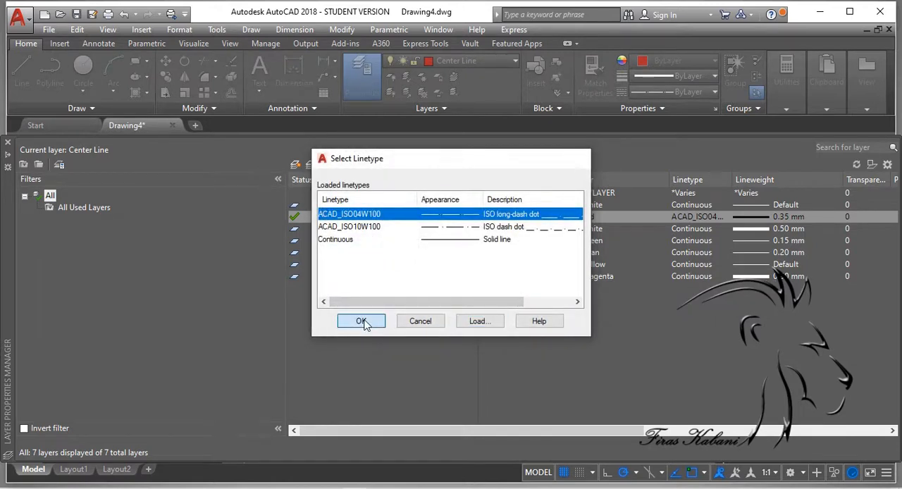
{"action": "left_click", "coordinate": [362, 321]}
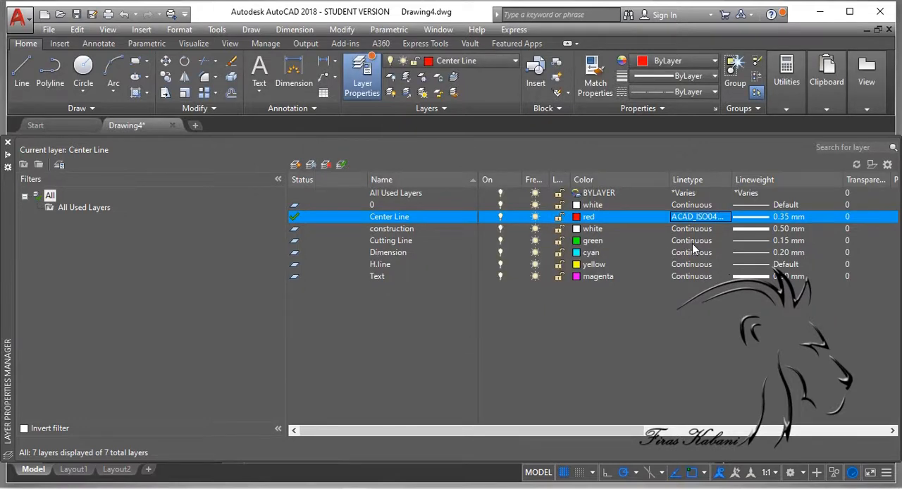
Step: Review the lineweight choices for the Center Line layer and examine the drawn center line at different magnifications
{"action": "left_click", "coordinate": [762, 217]}
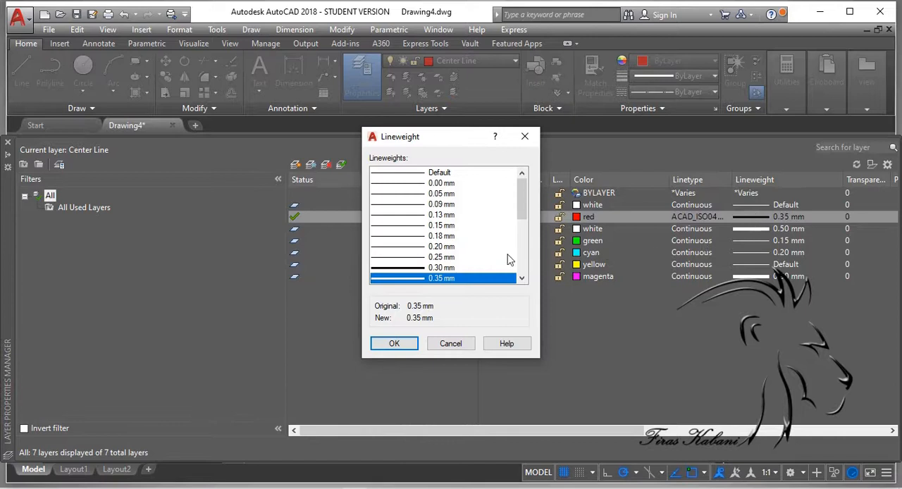
{"action": "left_click", "coordinate": [450, 344]}
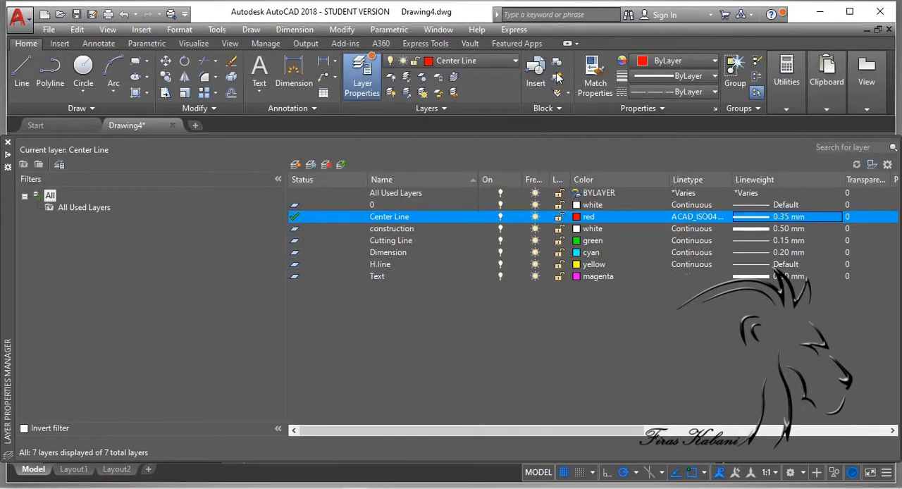
{"action": "left_click", "coordinate": [366, 72]}
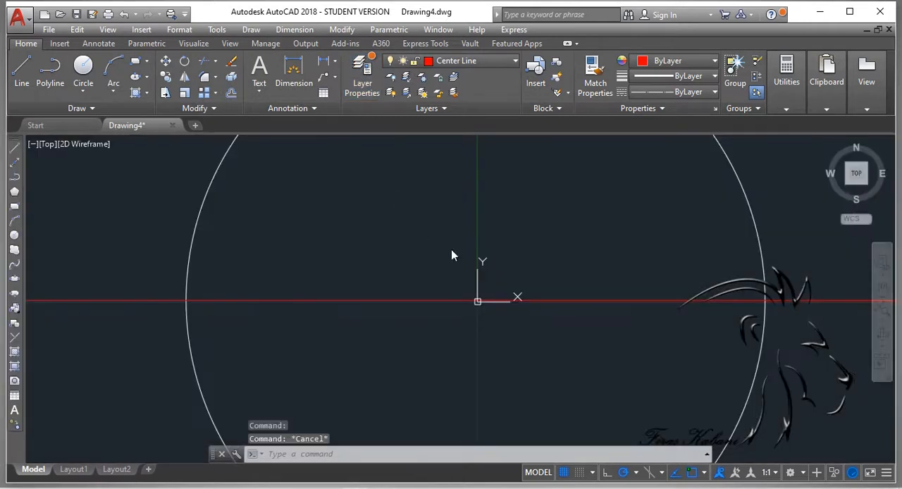
{"action": "scroll", "coordinate": [376, 310], "scroll_direction": "up", "scroll_amount": 5}
{"action": "scroll", "coordinate": [461, 278], "scroll_direction": "down", "scroll_amount": 8}
{"action": "middle_click_drag", "start_coordinate": [349, 228], "coordinate": [530, 319]}
{"action": "scroll", "coordinate": [742, 410], "scroll_direction": "up", "scroll_amount": 9}
{"action": "scroll", "coordinate": [358, 212], "scroll_direction": "down", "scroll_amount": 6}
{"action": "scroll", "coordinate": [264, 165], "scroll_direction": "up", "scroll_amount": 4}
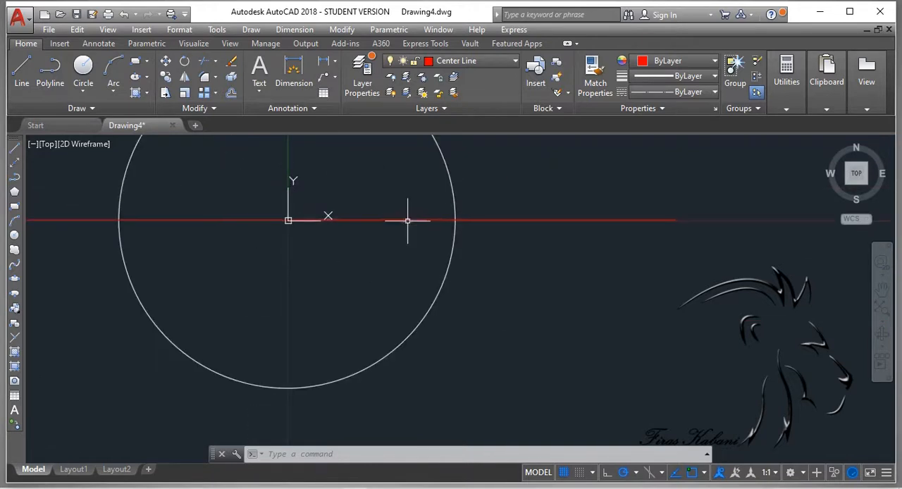
Step: Erase the horizontal center line that runs through the circle
{"action": "left_click", "coordinate": [404, 217]}
{"action": "left_click", "coordinate": [403, 219]}
{"action": "key", "text": "Delete"}
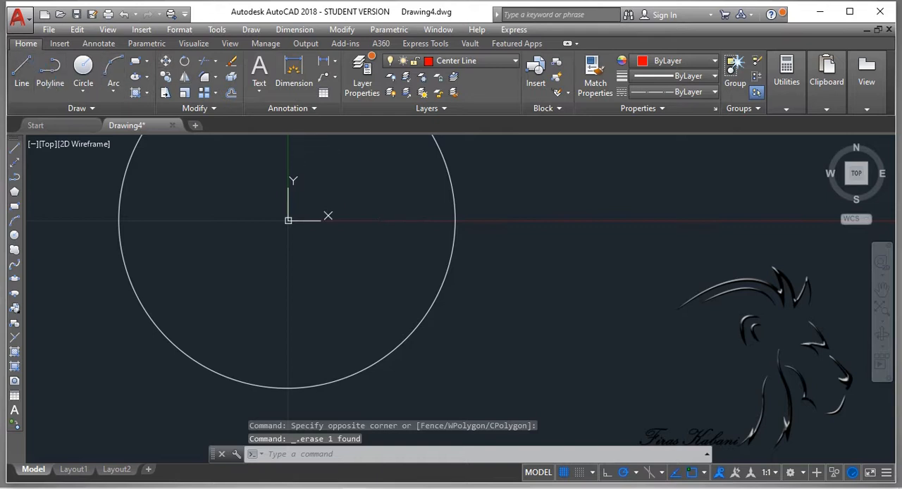
Step: Draw a short slanted trial line on the Center Line layer just outside the circle to preview its dash-dot linetype
{"action": "type", "text": "l"}
{"action": "key", "text": "Return"}
{"action": "left_click", "coordinate": [674, 238]}
{"action": "scroll", "coordinate": [607, 303], "scroll_direction": "down", "scroll_amount": 12}
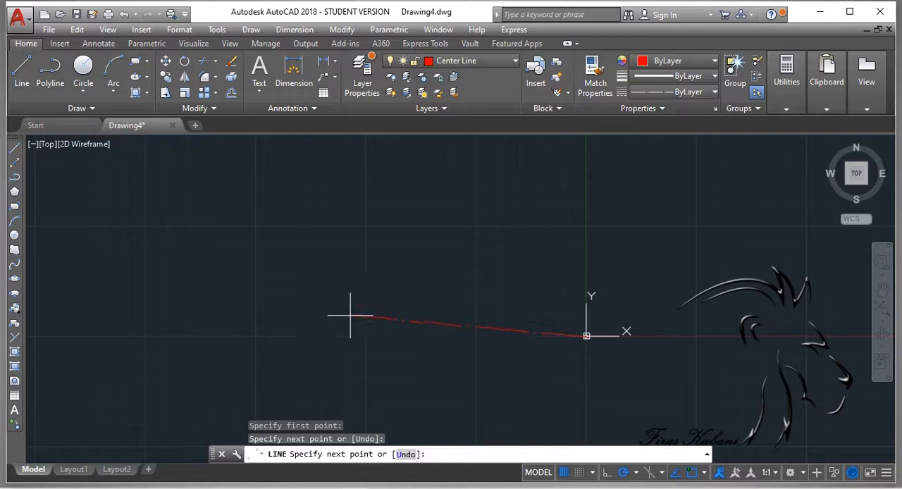
{"action": "scroll", "coordinate": [626, 356], "scroll_direction": "up", "scroll_amount": 4}
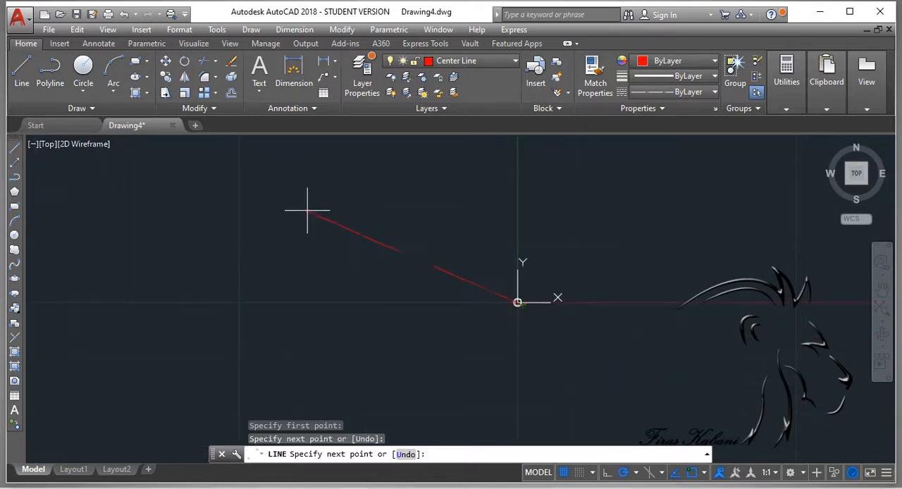
{"action": "middle_click_drag", "start_coordinate": [409, 258], "coordinate": [552, 306]}
{"action": "middle_click_drag", "start_coordinate": [739, 381], "coordinate": [487, 247]}
{"action": "scroll", "coordinate": [479, 256], "scroll_direction": "up", "scroll_amount": 2}
{"action": "scroll", "coordinate": [539, 247], "scroll_direction": "up", "scroll_amount": 2}
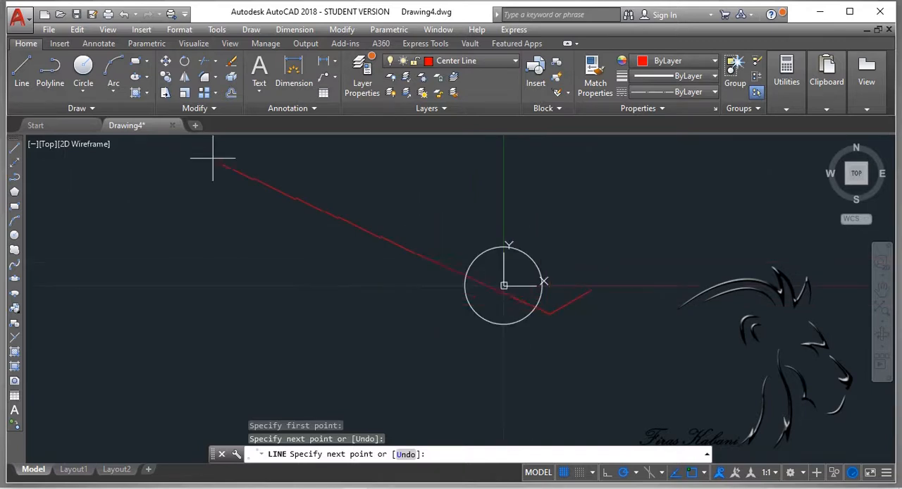
{"action": "scroll", "coordinate": [303, 227], "scroll_direction": "down", "scroll_amount": 4}
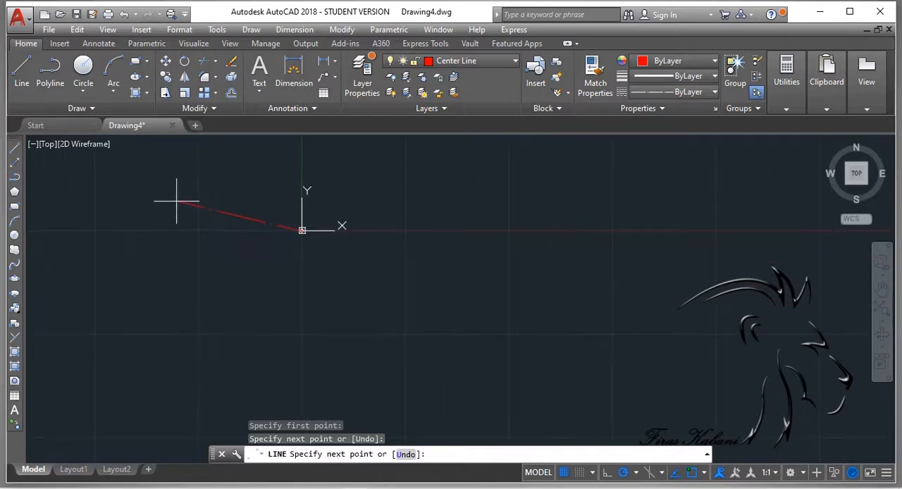
{"action": "key", "text": "Escape"}
Step: Erase the circle at the origin and the short slanted trial line beside it
{"action": "scroll", "coordinate": [299, 243], "scroll_direction": "up", "scroll_amount": 2}
{"action": "scroll", "coordinate": [447, 187], "scroll_direction": "up", "scroll_amount": 1}
{"action": "left_click_drag", "start_coordinate": [388, 188], "coordinate": [282, 243]}
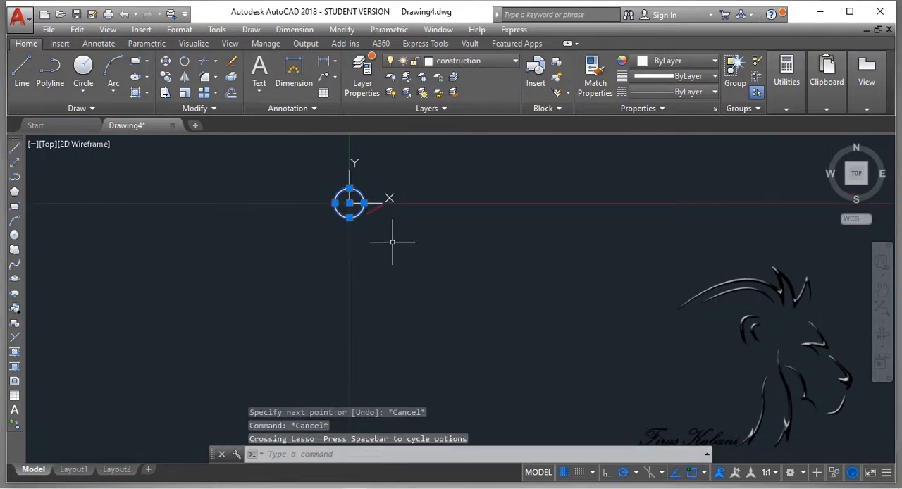
{"action": "key", "text": "Delete"}
{"action": "left_click_drag", "start_coordinate": [436, 179], "coordinate": [343, 235]}
{"action": "mouse_move", "coordinate": [405, 192]}
{"action": "left_mouse_down"}
{"action": "mouse_move", "coordinate": [358, 231]}
{"action": "mouse_move", "coordinate": [343, 194]}
{"action": "left_mouse_up"}
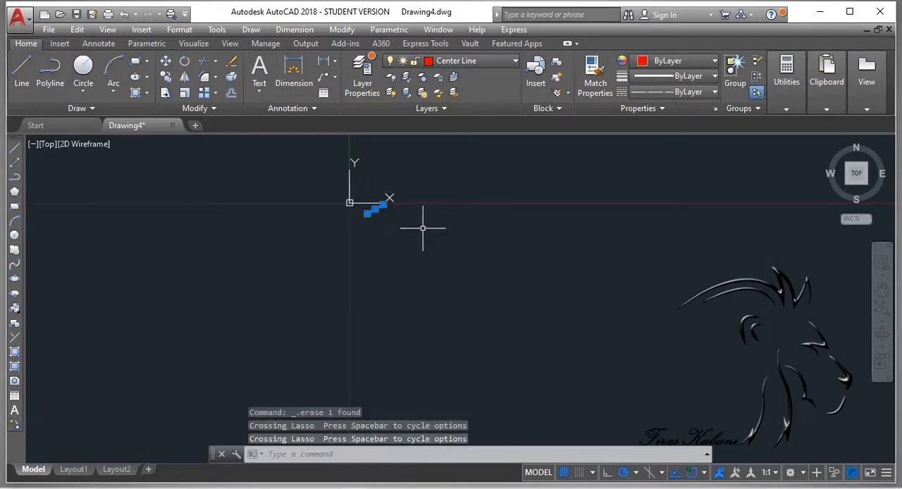
{"action": "key", "text": "Delete"}
Step: Draw a circle about 197 units in diameter centered on the origin, placing it on the construction layer
{"action": "scroll", "coordinate": [417, 229], "scroll_direction": "up", "scroll_amount": 1}
{"action": "scroll", "coordinate": [416, 230], "scroll_direction": "up", "scroll_amount": 2}
{"action": "scroll", "coordinate": [372, 255], "scroll_direction": "down", "scroll_amount": 5}
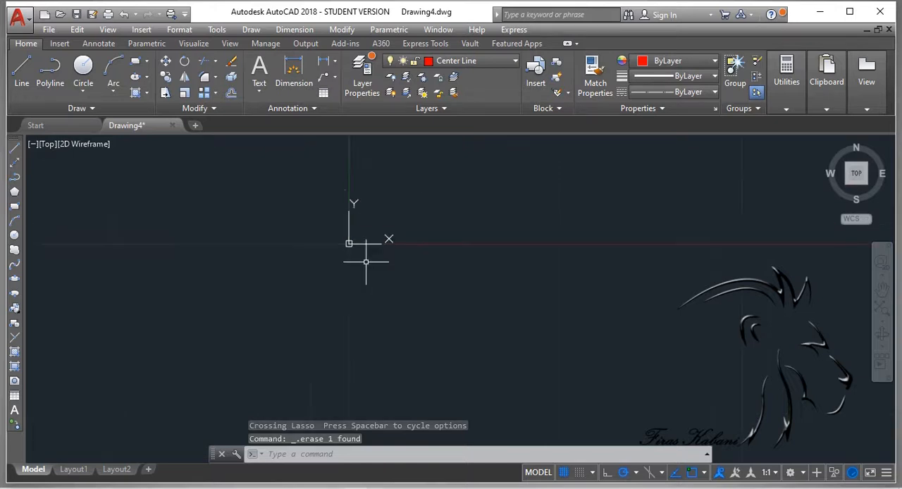
{"action": "middle_click_drag", "start_coordinate": [446, 225], "coordinate": [463, 296]}
{"action": "scroll", "coordinate": [436, 269], "scroll_direction": "down", "scroll_amount": 3}
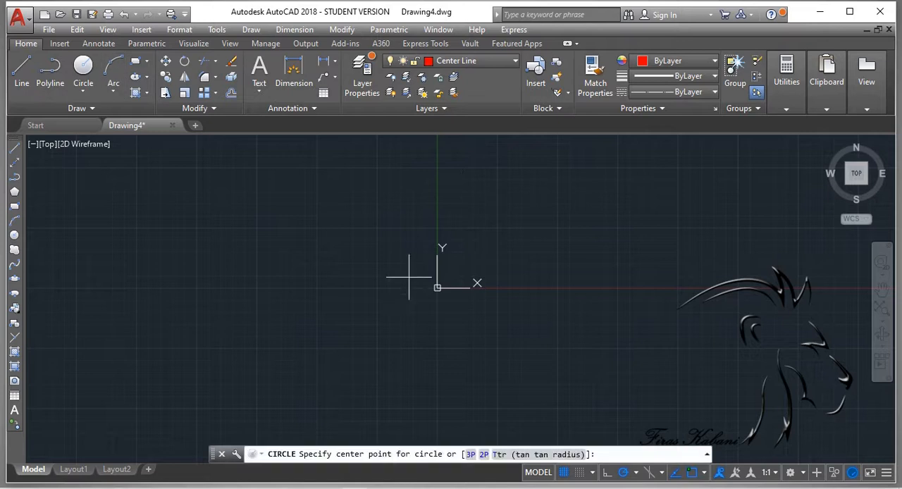
{"action": "left_click", "coordinate": [437, 288]}
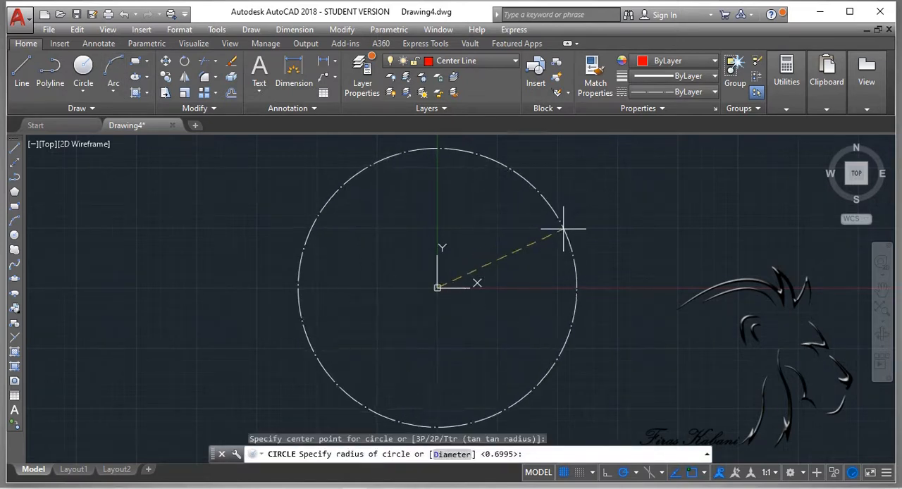
{"action": "left_click", "coordinate": [480, 63]}
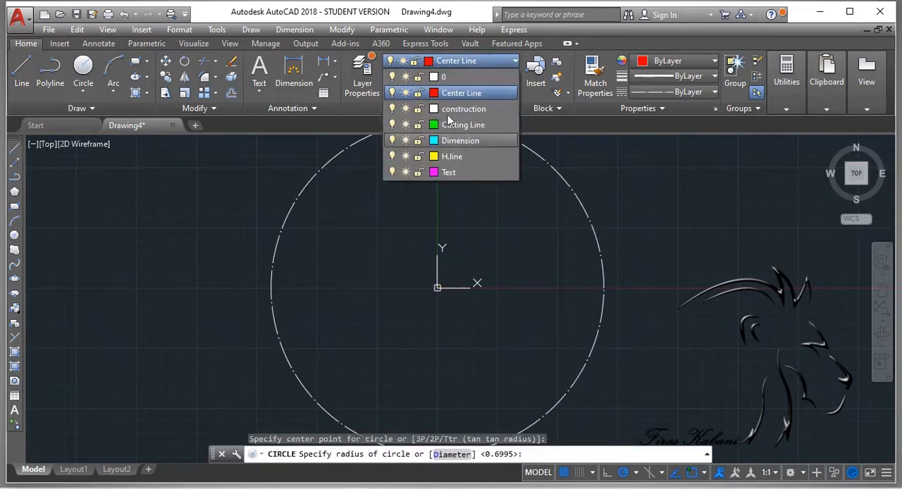
{"action": "left_click", "coordinate": [458, 110]}
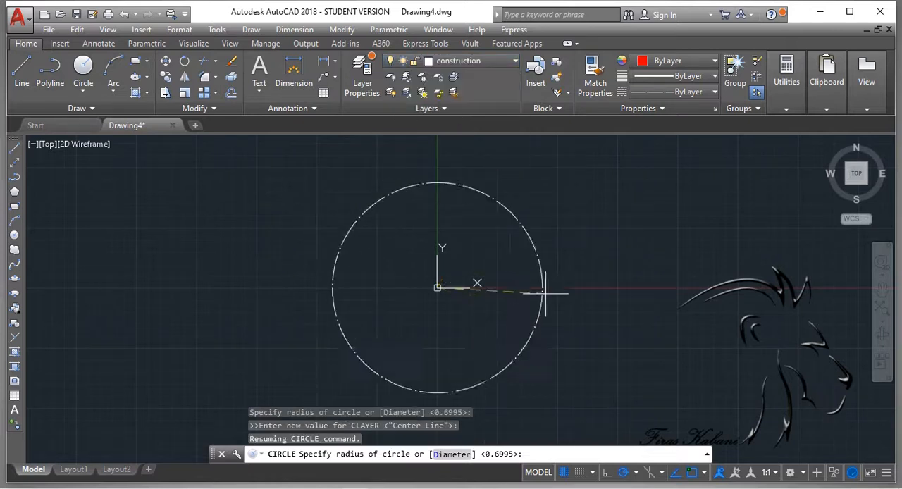
{"action": "left_click", "coordinate": [556, 287]}
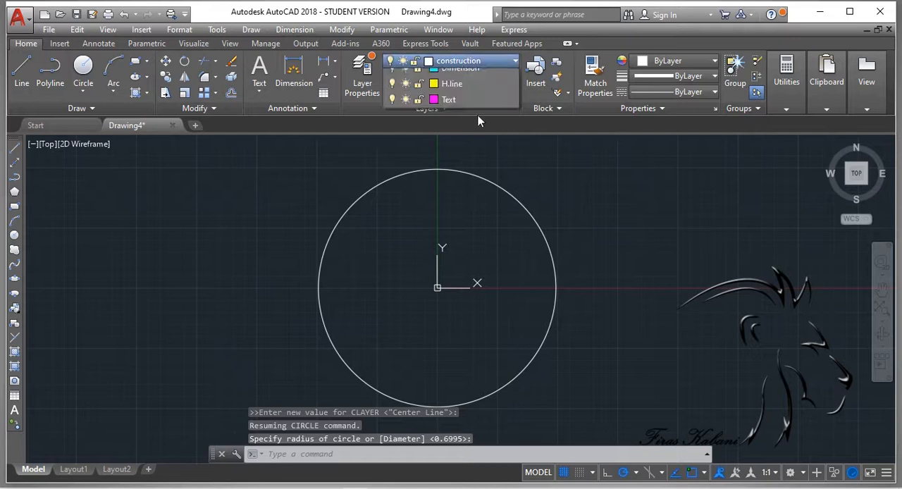
Step: Make Center Line the current layer and draw a horizontal line about 425 units long through the circle's center, extending beyond both sides
{"action": "left_click", "coordinate": [465, 61]}
{"action": "left_click", "coordinate": [467, 92]}
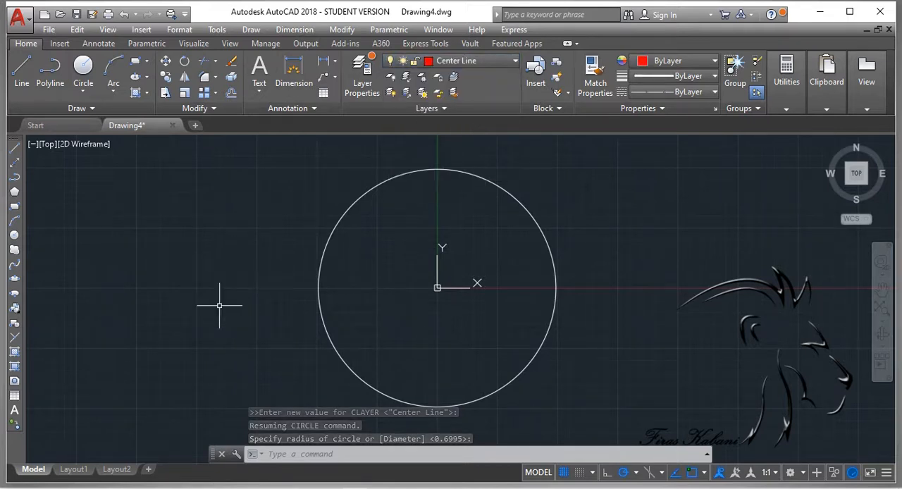
{"action": "left_click", "coordinate": [22, 69]}
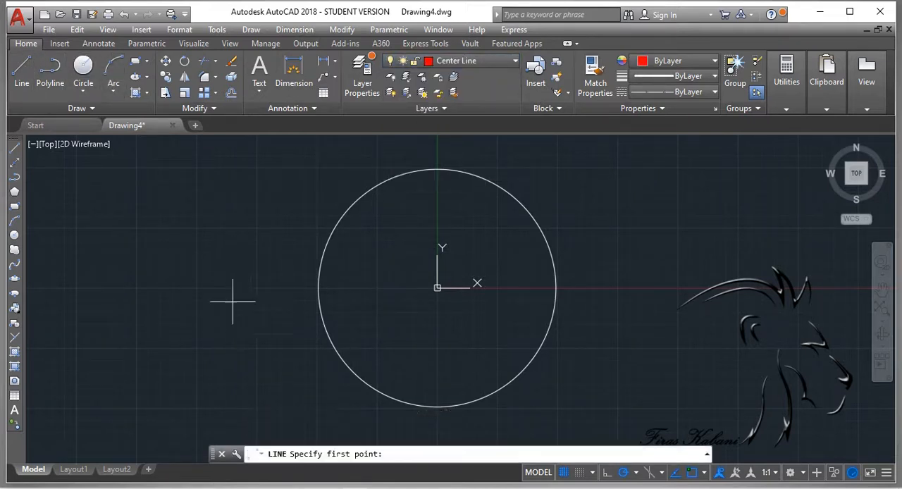
{"action": "left_click", "coordinate": [191, 287]}
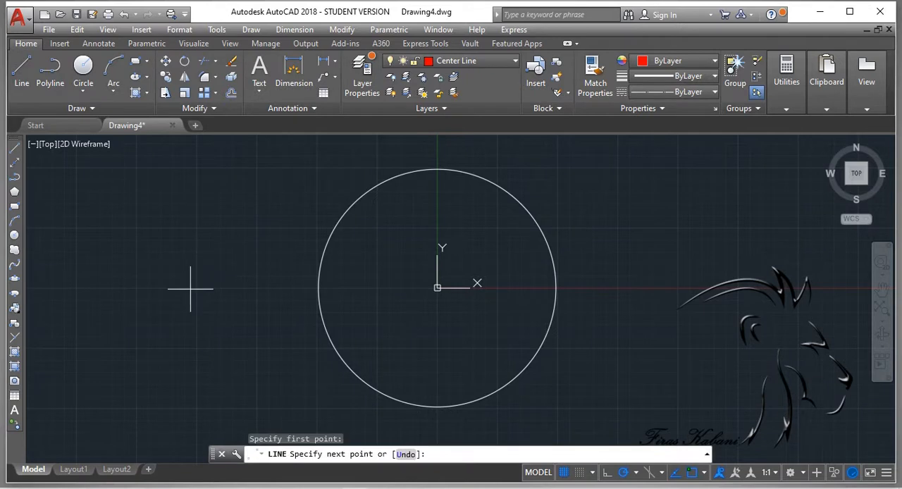
{"action": "left_click", "coordinate": [707, 288]}
{"action": "key", "text": "Escape"}
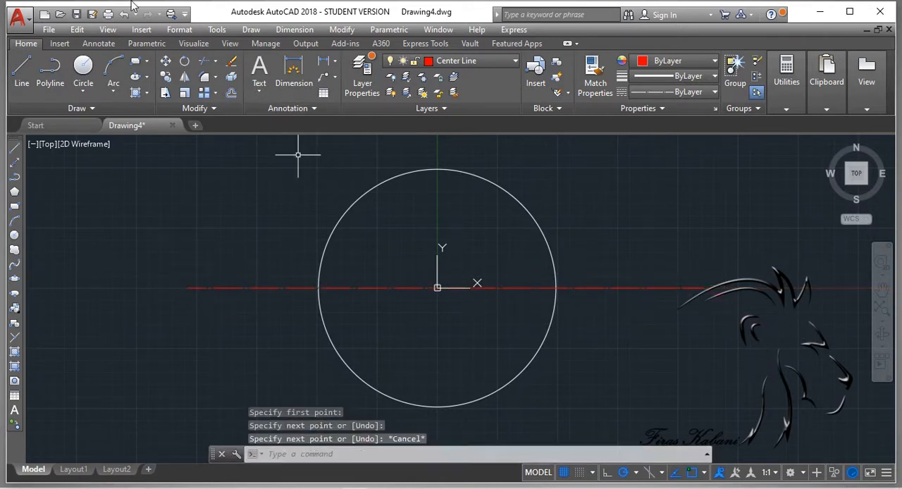
Step: Draw a vertical center line about 239 units long through the circle's center, extending slightly above and below the circle
{"action": "key", "text": "space"}
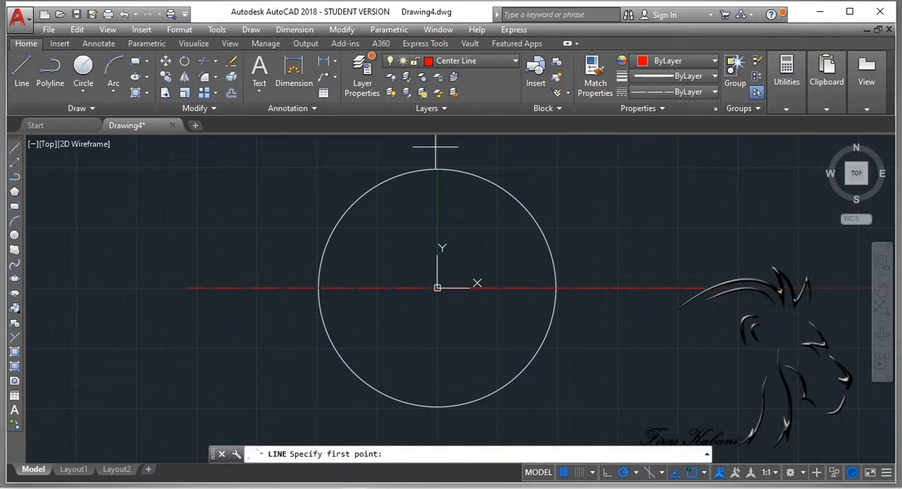
{"action": "left_click", "coordinate": [438, 144]}
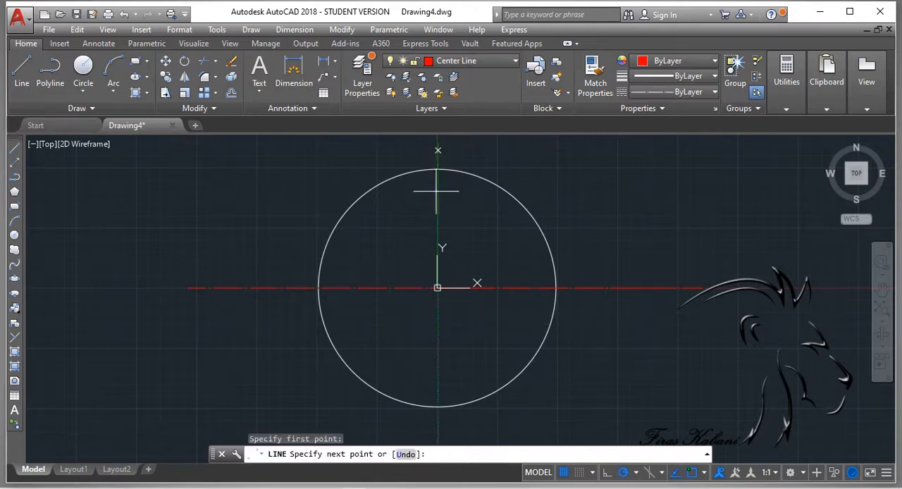
{"action": "left_click", "coordinate": [438, 432]}
{"action": "key", "text": "Escape"}
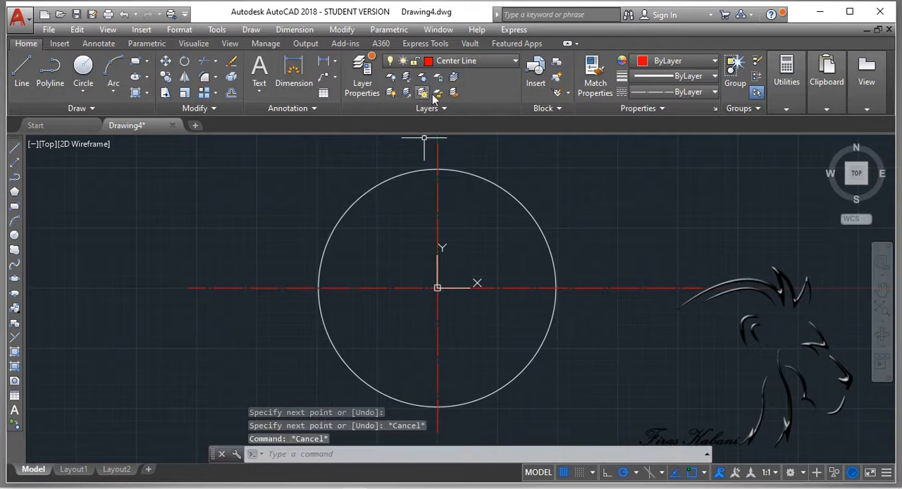
Step: Make Dimension the current layer and add a diameter dimension to the circle, with its text outside to the upper right
{"action": "left_click", "coordinate": [483, 61]}
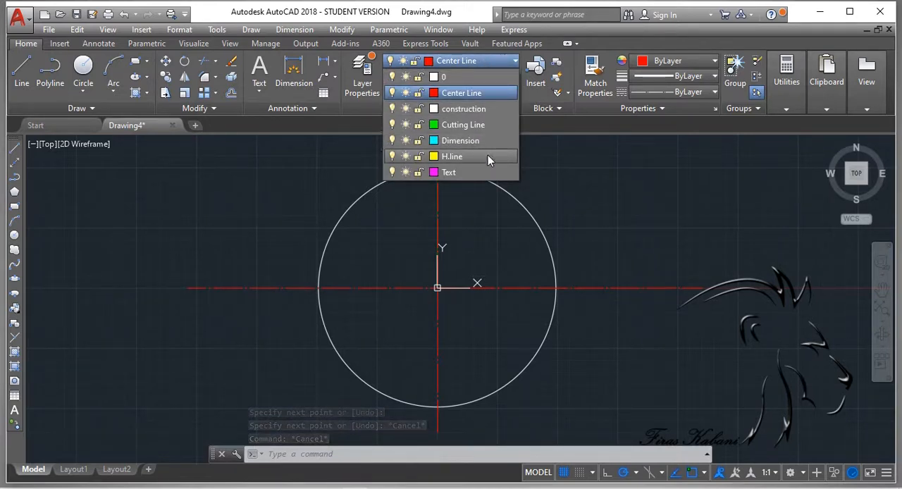
{"action": "left_click", "coordinate": [471, 141]}
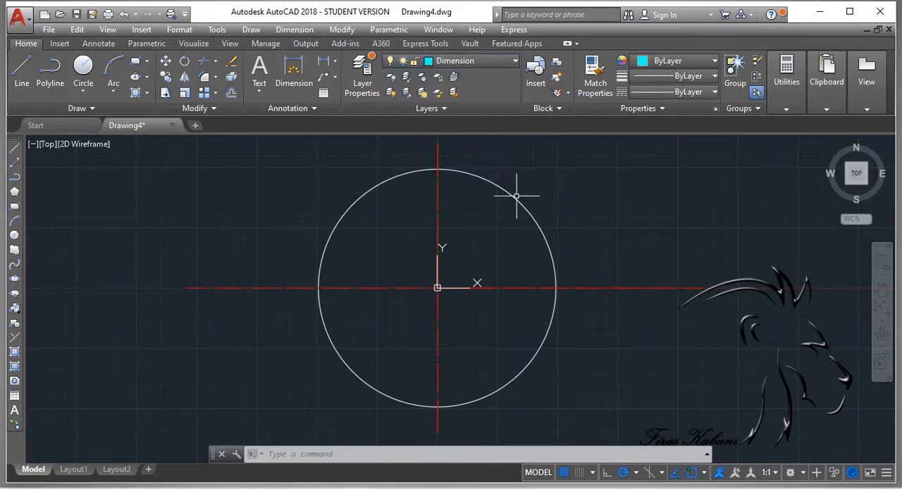
{"action": "left_click", "coordinate": [297, 62]}
{"action": "left_click", "coordinate": [510, 191]}
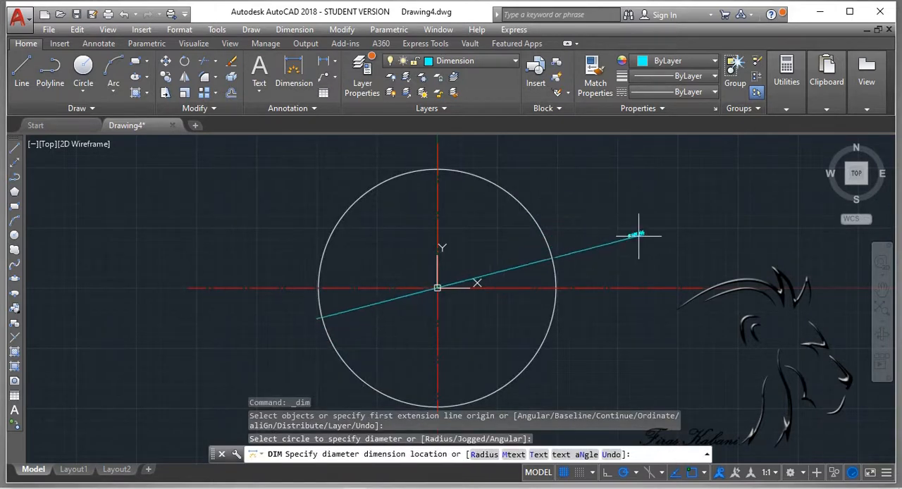
{"action": "scroll", "coordinate": [665, 249], "scroll_direction": "up", "scroll_amount": 2}
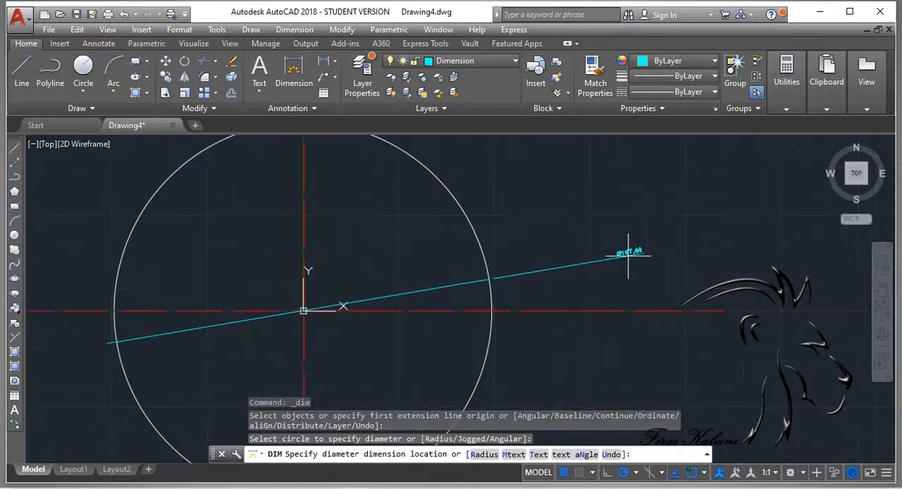
{"action": "left_click", "coordinate": [560, 257]}
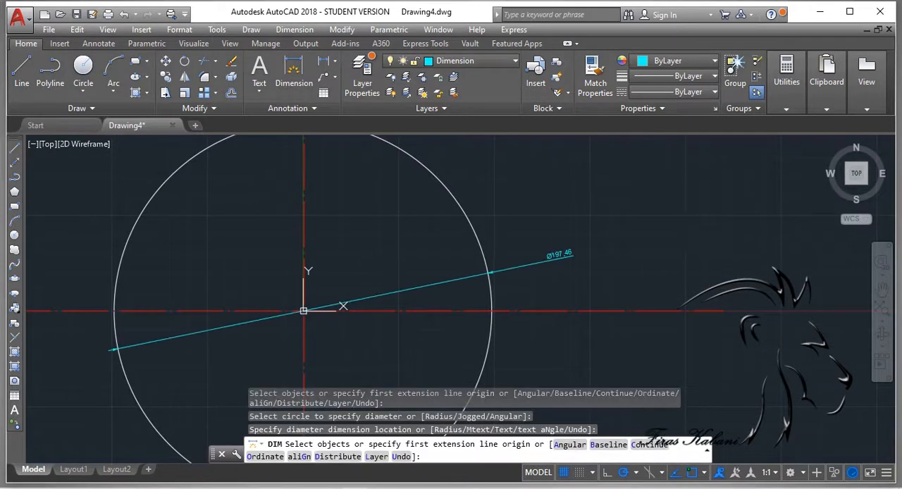
Step: Make H.line the current layer and draw a vertical line beyond the circle, about 292 units to the right of its center
{"action": "left_click", "coordinate": [450, 62]}
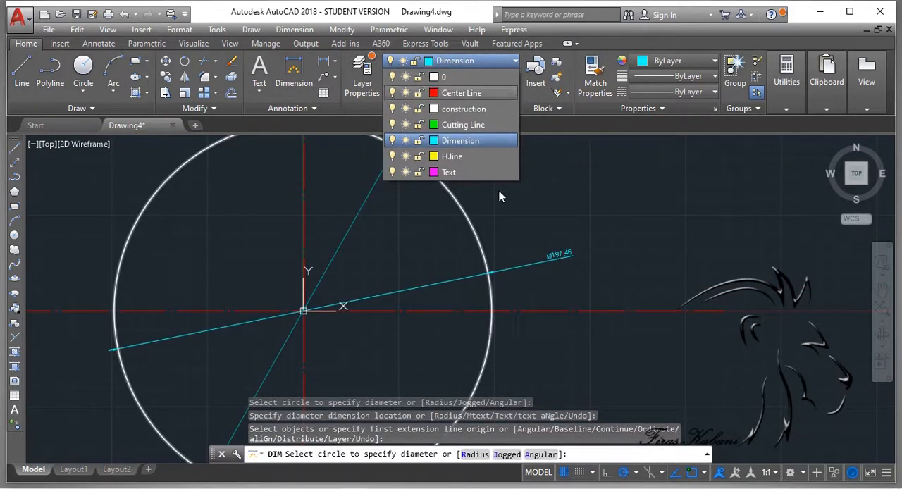
{"action": "left_click", "coordinate": [451, 156]}
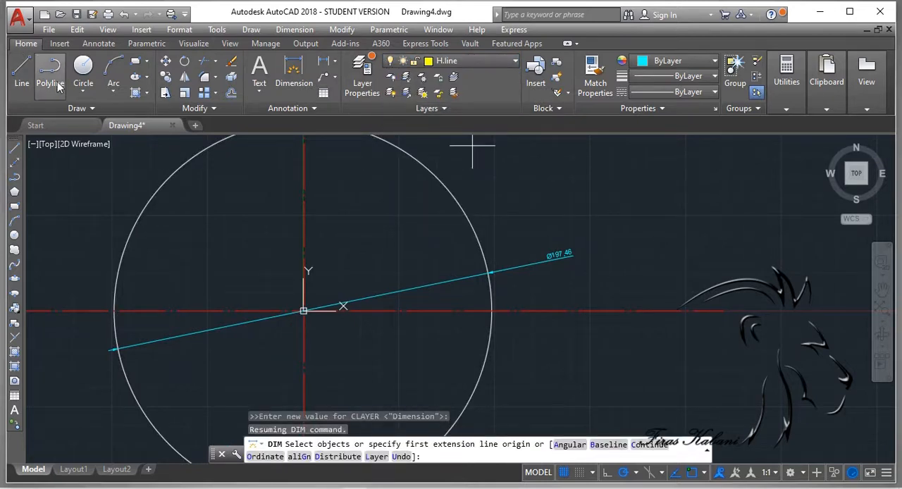
{"action": "left_click", "coordinate": [22, 71]}
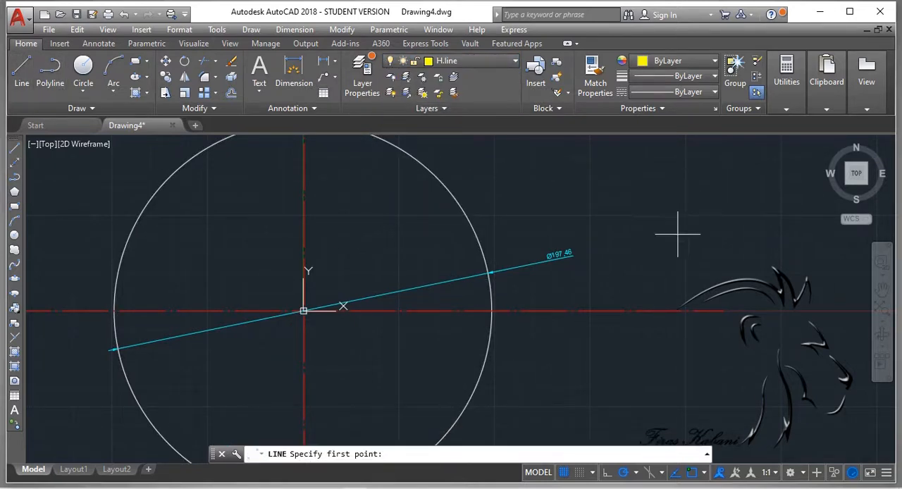
{"action": "scroll", "coordinate": [678, 233], "scroll_direction": "up", "scroll_amount": 4}
{"action": "scroll", "coordinate": [628, 237], "scroll_direction": "down", "scroll_amount": 5}
{"action": "scroll", "coordinate": [543, 197], "scroll_direction": "down", "scroll_amount": 2}
{"action": "scroll", "coordinate": [546, 213], "scroll_direction": "up", "scroll_amount": 4}
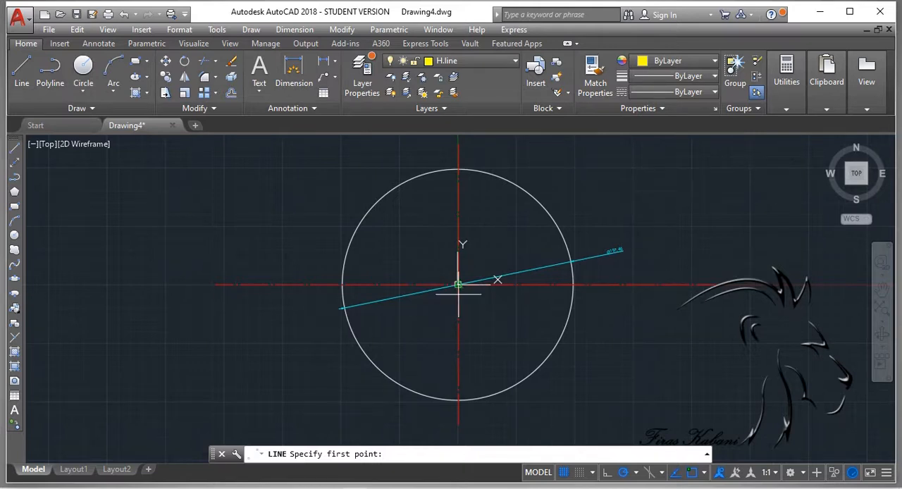
{"action": "left_click", "coordinate": [799, 177]}
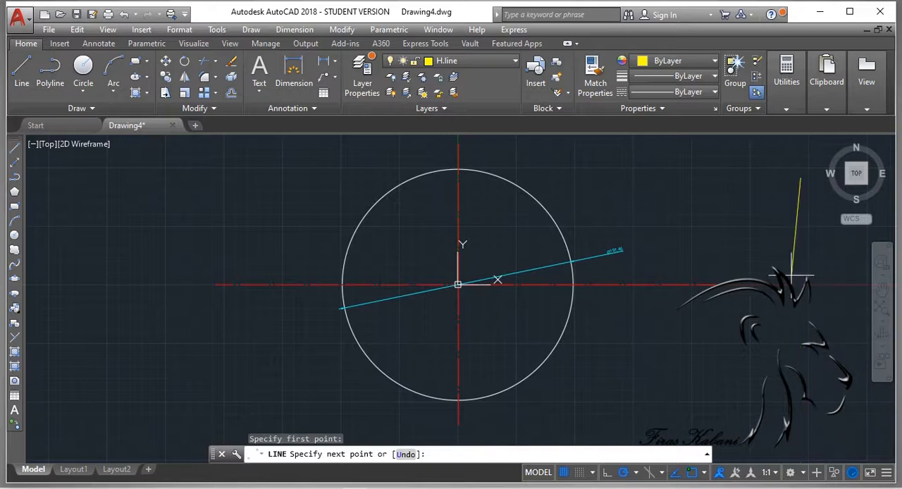
{"action": "left_click", "coordinate": [801, 337]}
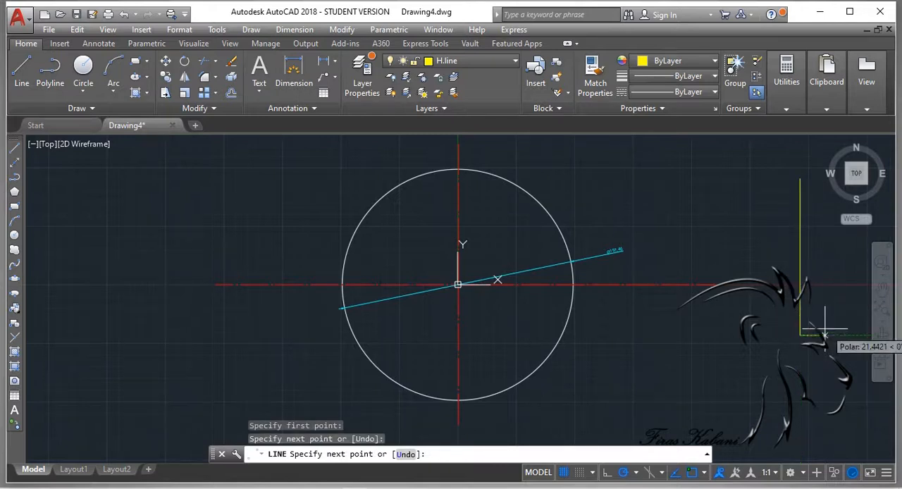
{"action": "key", "text": "Escape"}
{"action": "key", "text": "Escape"}
Step: Draw a horizontal line about 292 units long from the circle's center to the yellow vertical line, placing it on the construction layer
{"action": "left_click", "coordinate": [22, 70]}
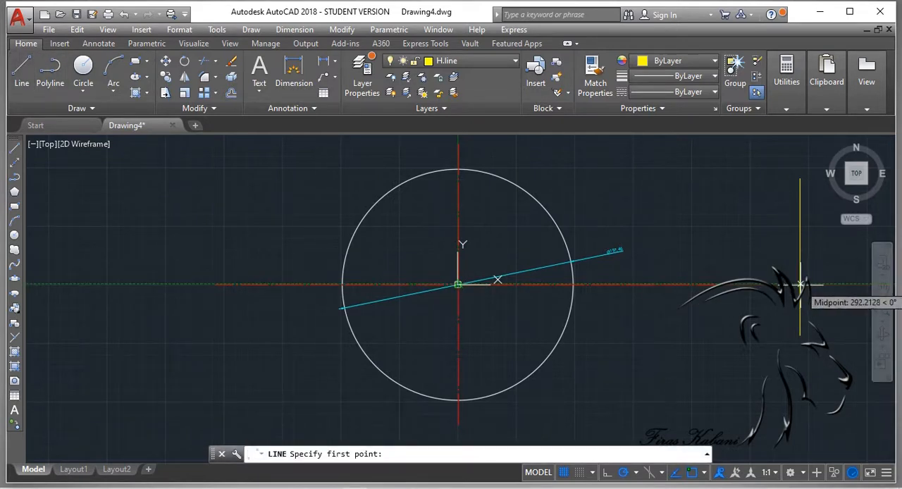
{"action": "left_click", "coordinate": [458, 285]}
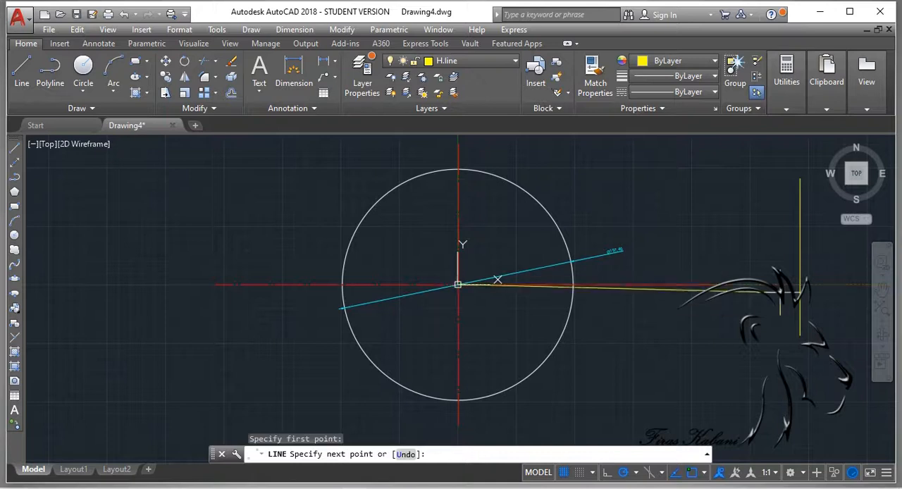
{"action": "left_click", "coordinate": [444, 62]}
{"action": "left_click", "coordinate": [452, 109]}
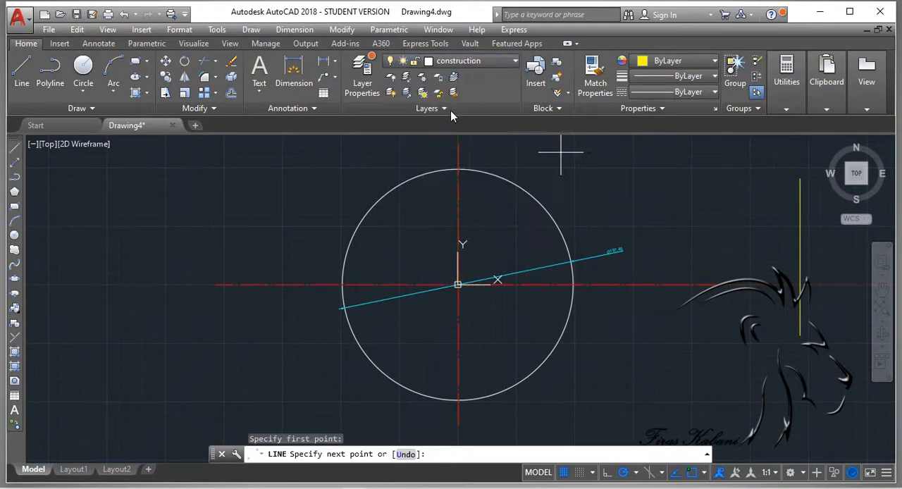
{"action": "left_click", "coordinate": [799, 285]}
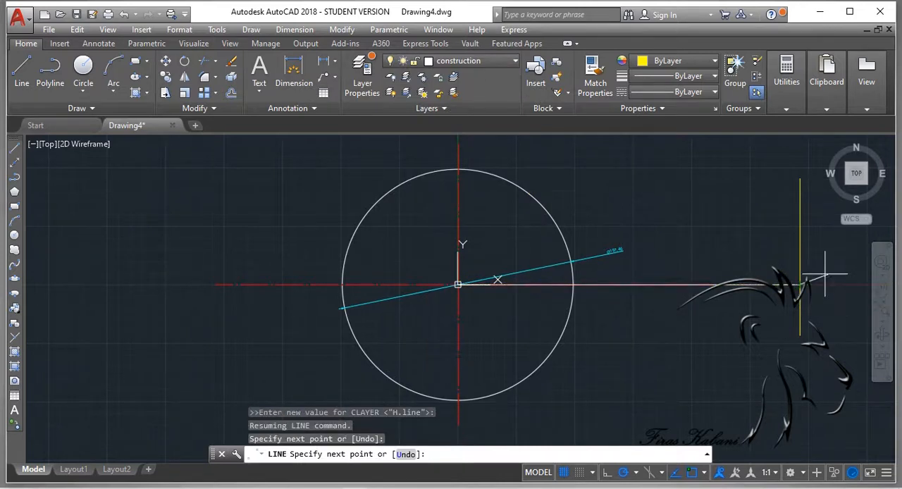
{"action": "key", "text": "Escape"}
{"action": "key", "text": "Escape"}
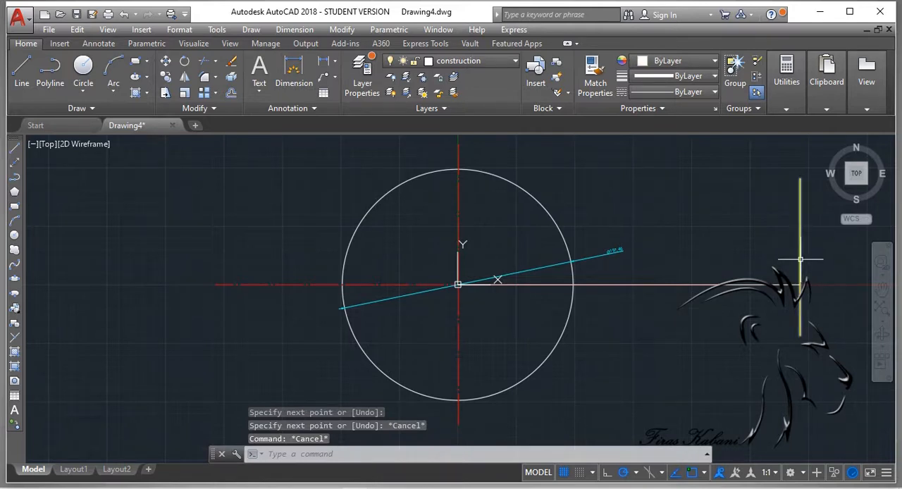
Step: Check which layer the yellow vertical line is on and turn off the H.line layer
{"action": "left_click", "coordinate": [800, 260]}
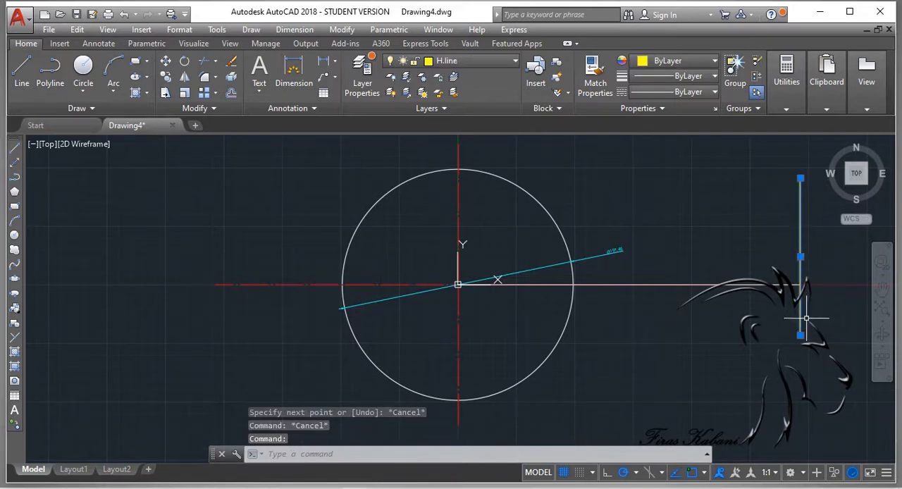
{"action": "key", "text": "Escape"}
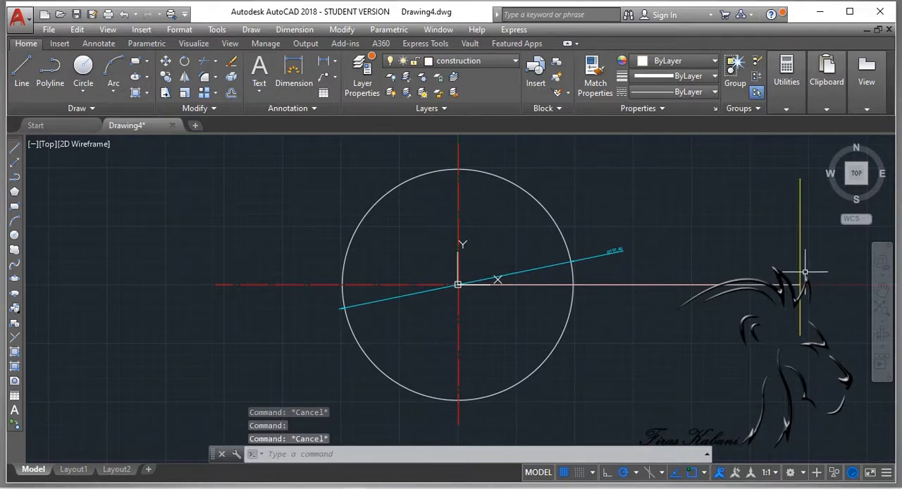
{"action": "left_click", "coordinate": [802, 269]}
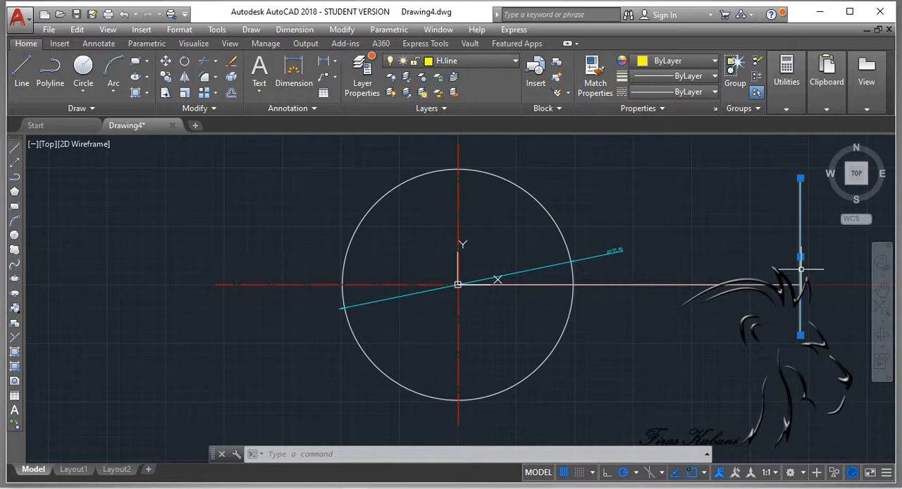
{"action": "left_click", "coordinate": [463, 61]}
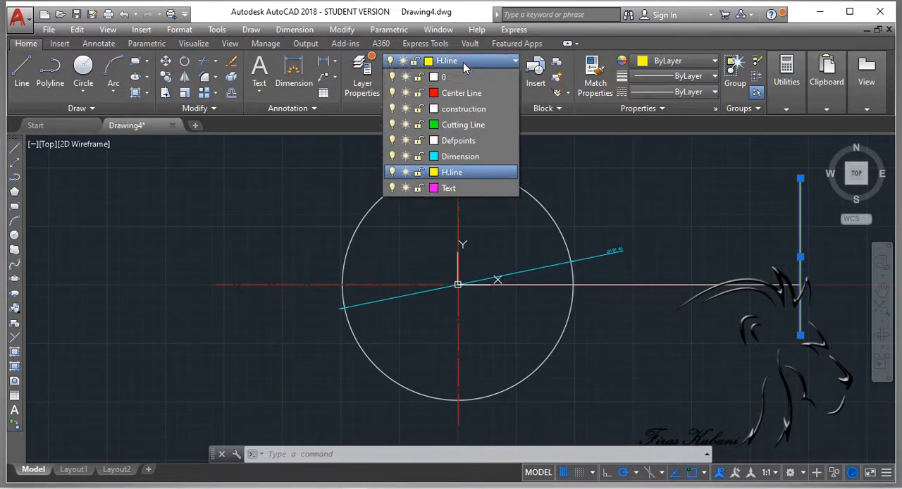
{"action": "left_click", "coordinate": [394, 171]}
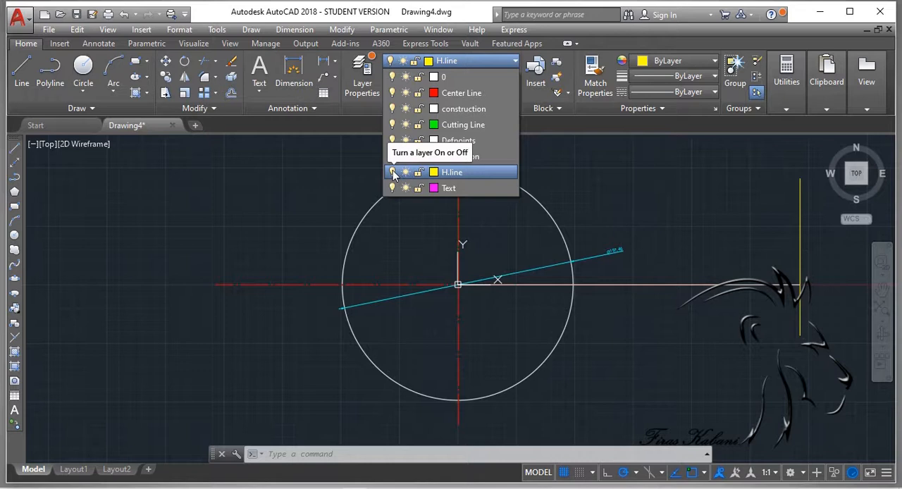
{"action": "left_click", "coordinate": [394, 172]}
{"action": "left_click", "coordinate": [500, 210]}
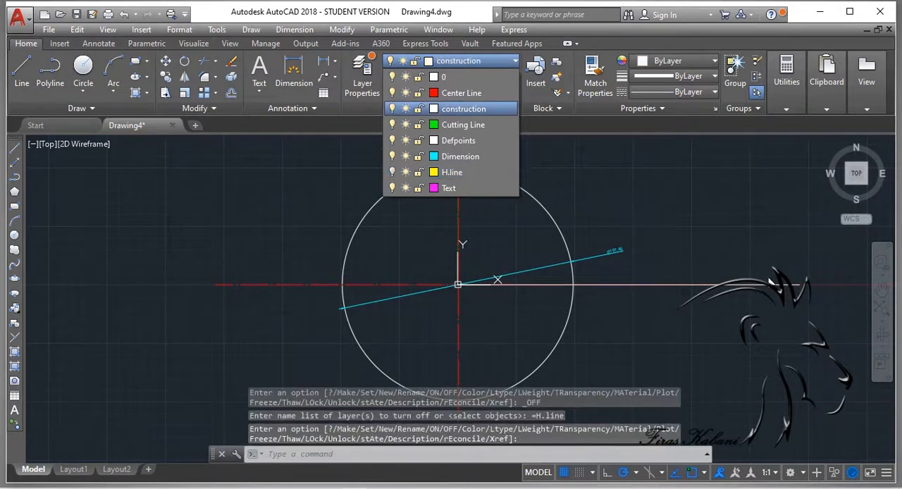
{"action": "key", "text": "Escape"}
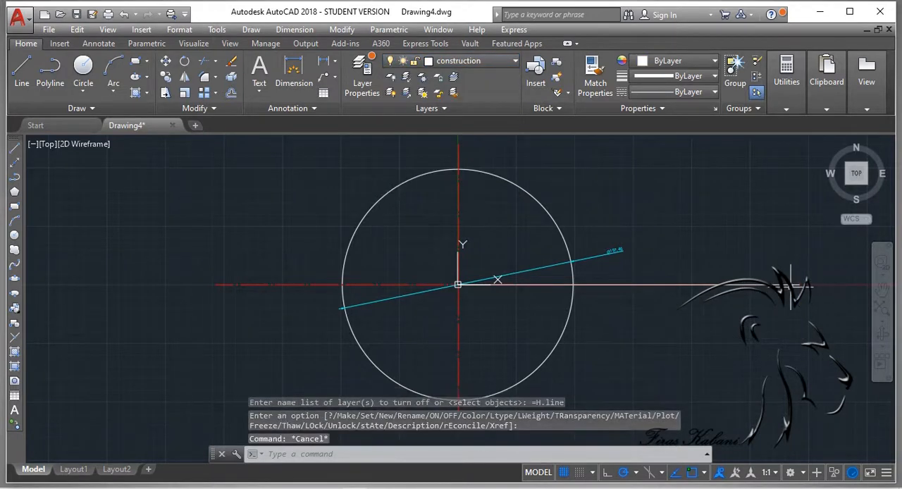